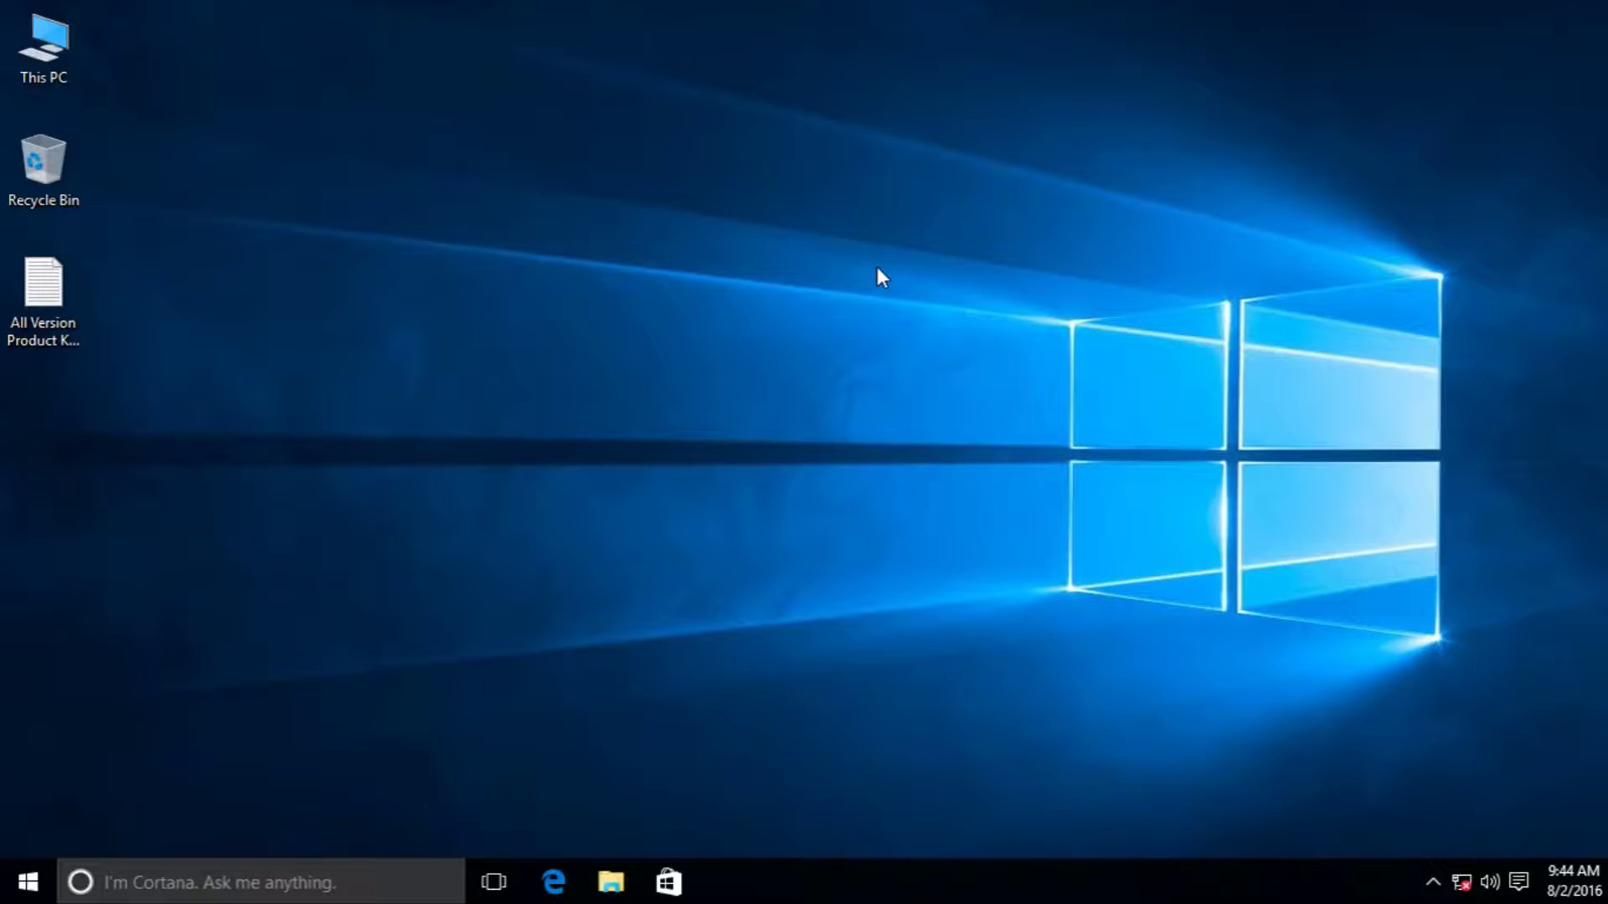
Step: Open This PC from its desktop icon to view the drives
{"action": "double_click", "coordinate": [26, 44]}
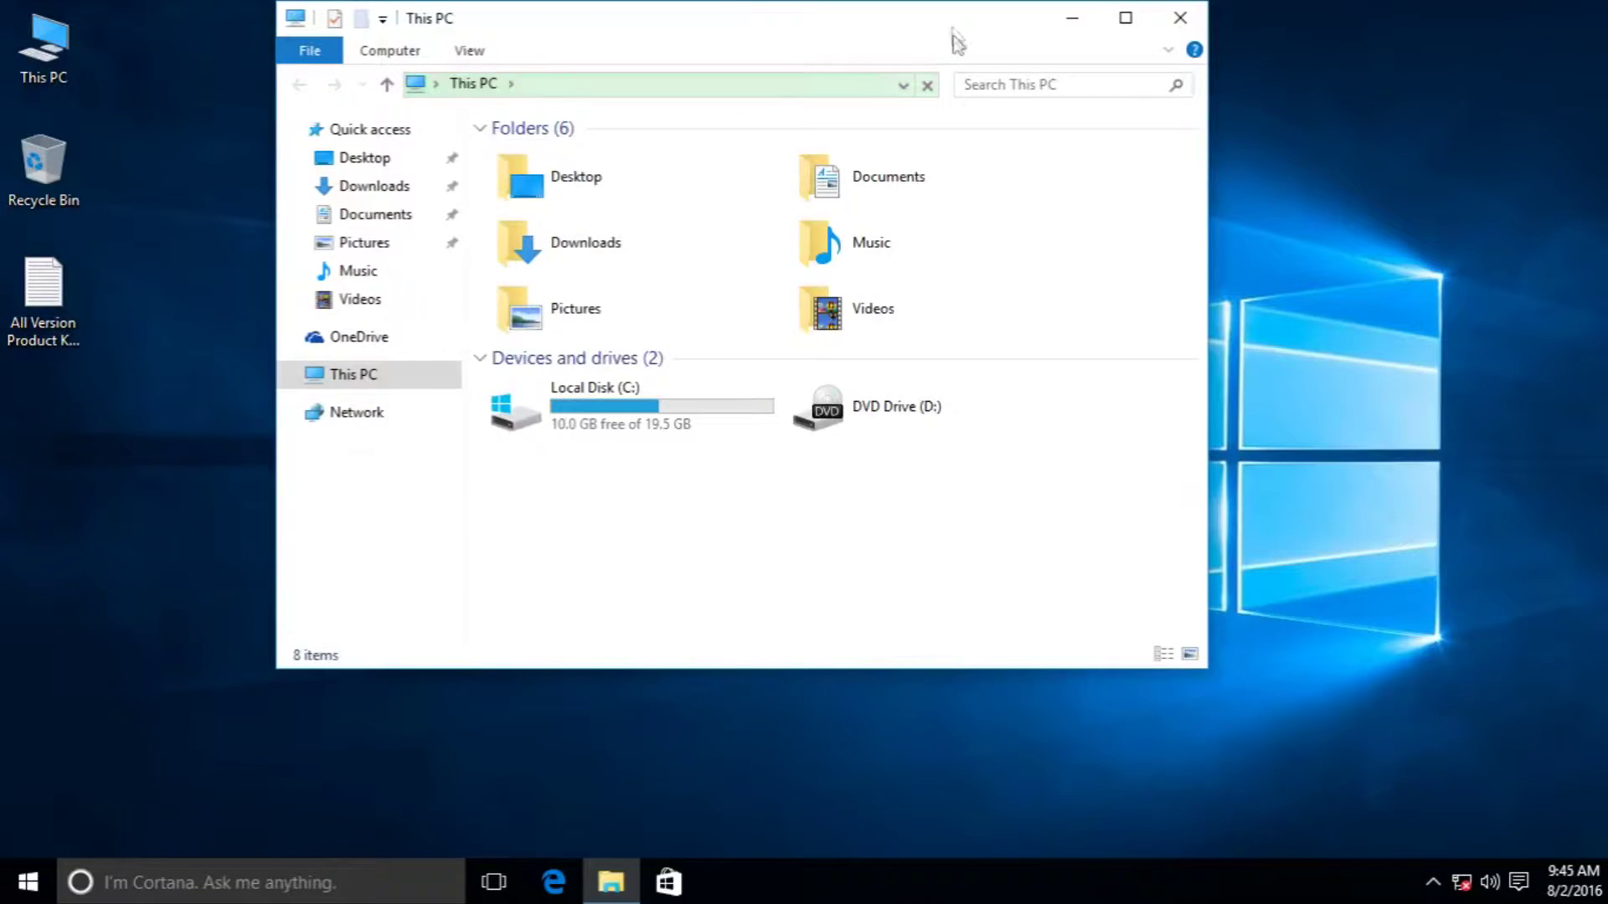
Step: Nudge the This PC window and select DVD Drive (D:) to confirm it is listed
{"action": "left_click_drag", "start_coordinate": [951, 29], "coordinate": [963, 60]}
{"action": "left_click", "coordinate": [893, 445]}
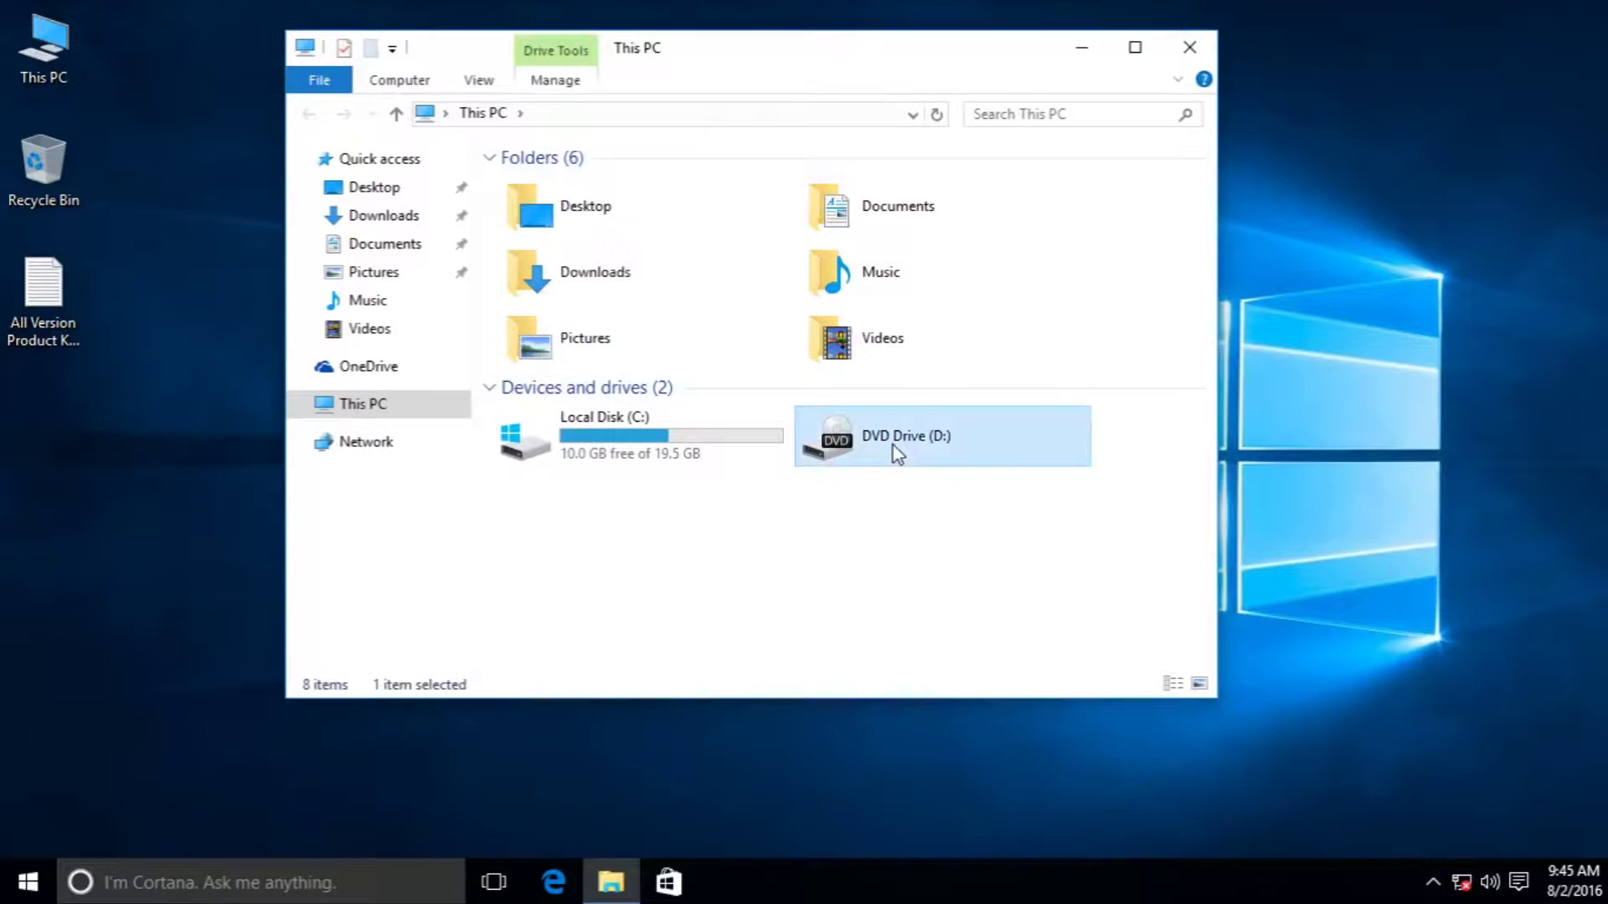
{"action": "left_click", "coordinate": [854, 483]}
{"action": "left_click", "coordinate": [825, 449]}
{"action": "left_click", "coordinate": [819, 496]}
{"action": "left_click", "coordinate": [838, 458]}
Step: Close the This PC window and dismiss the desktop context menu
{"action": "left_click", "coordinate": [1191, 47]}
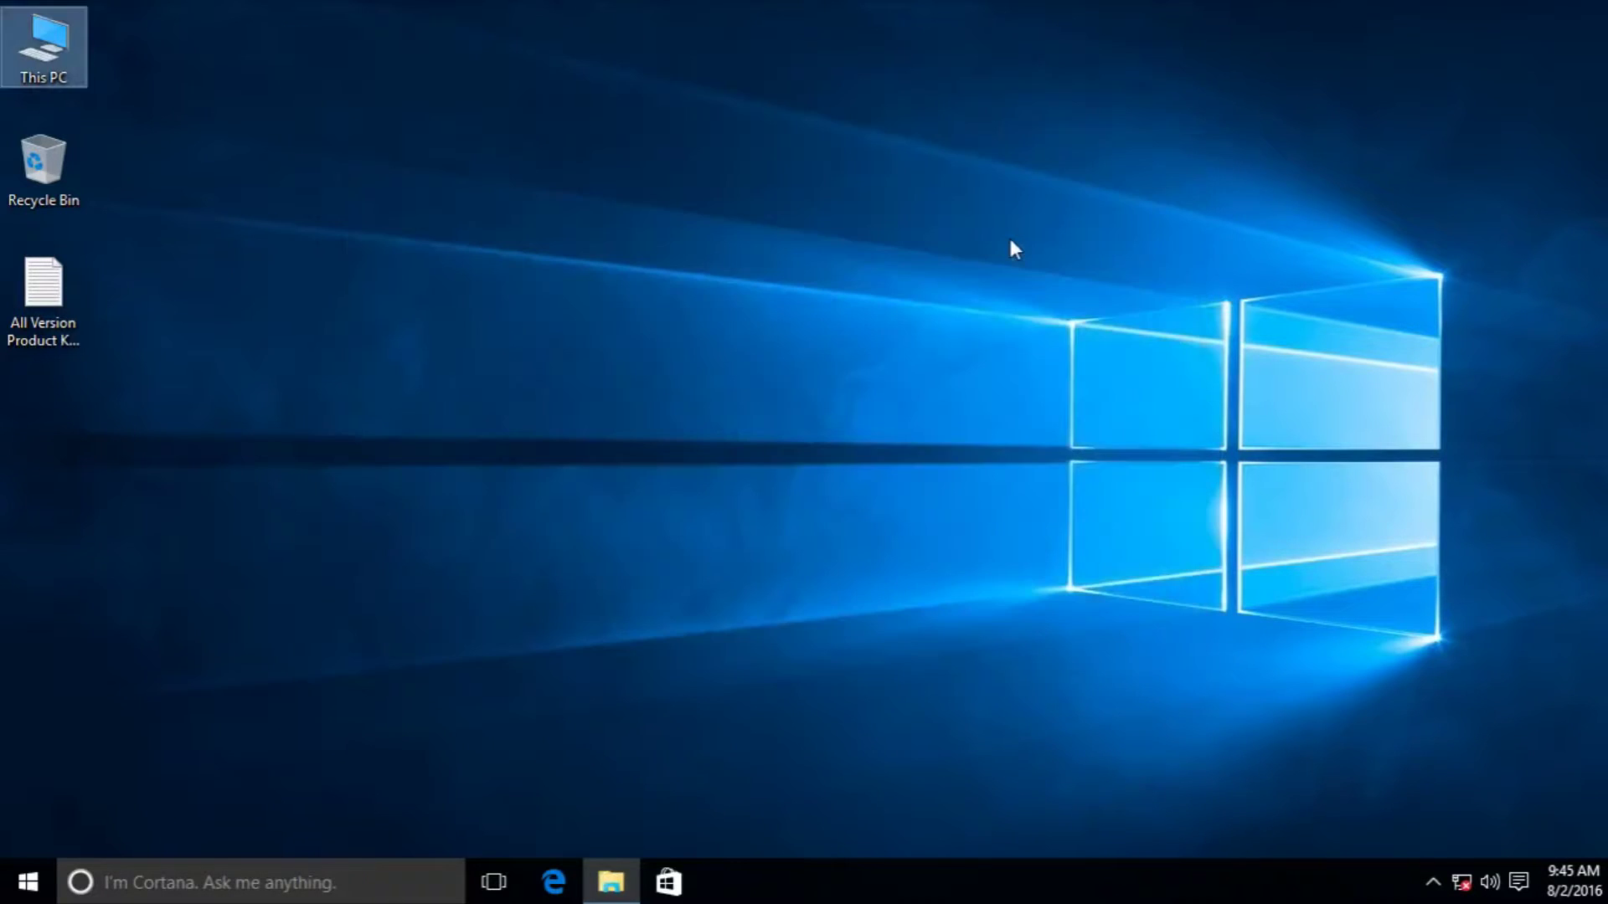
{"action": "right_click", "coordinate": [1013, 239]}
{"action": "left_click", "coordinate": [1117, 342]}
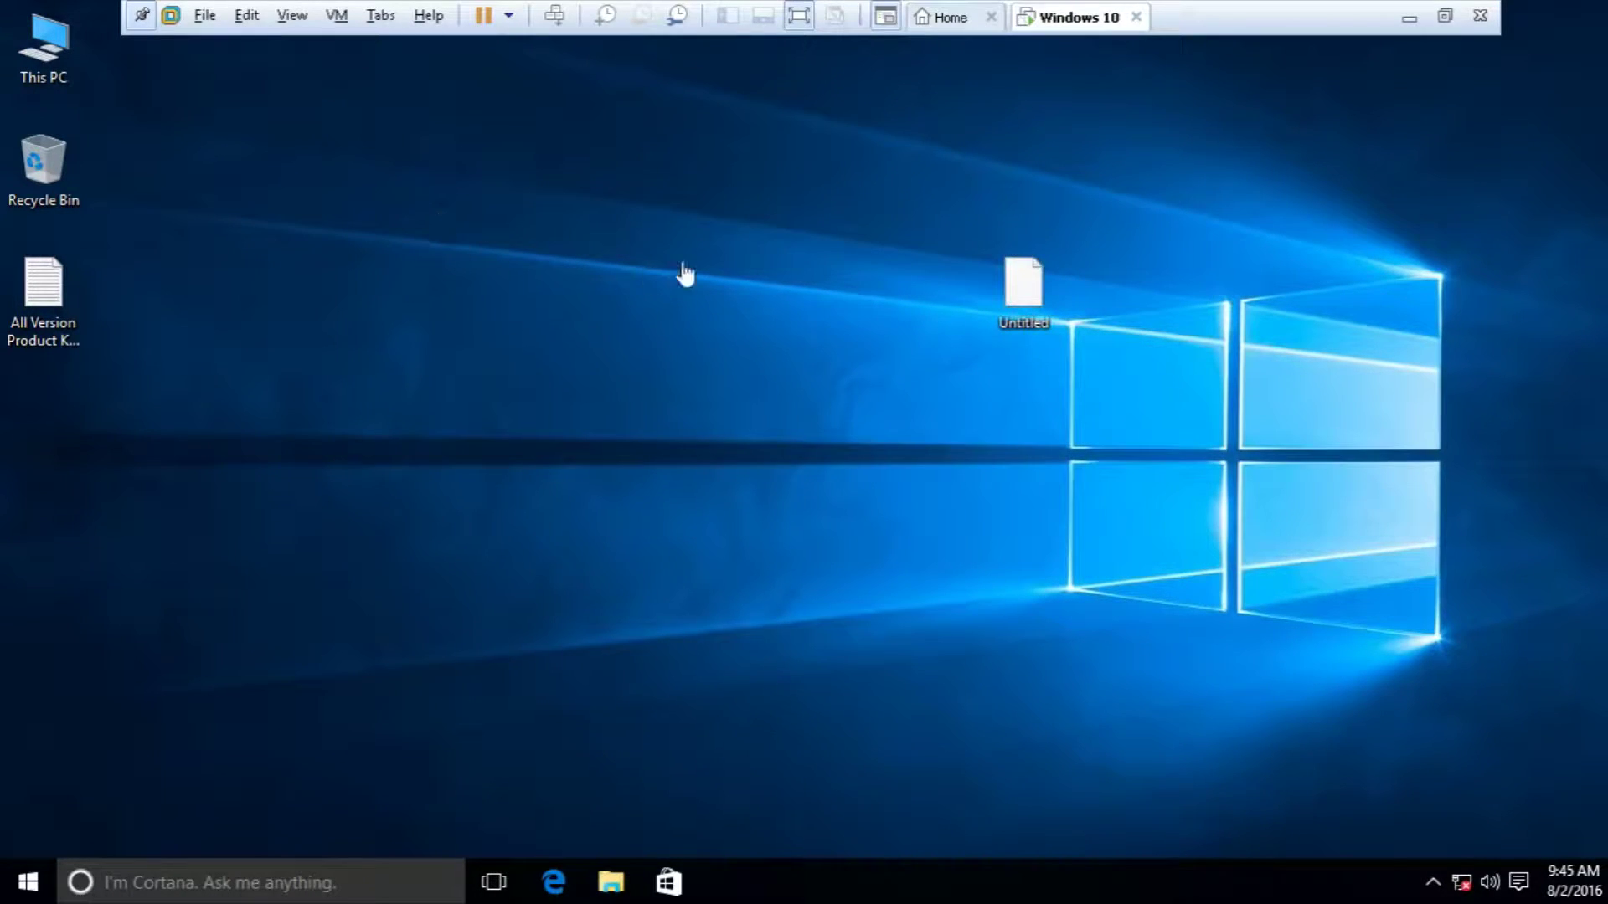
Step: Hide the VMware toolbar and move the Untitled file to the left column below the icons
{"action": "left_click", "coordinate": [293, 16]}
{"action": "left_click", "coordinate": [328, 73]}
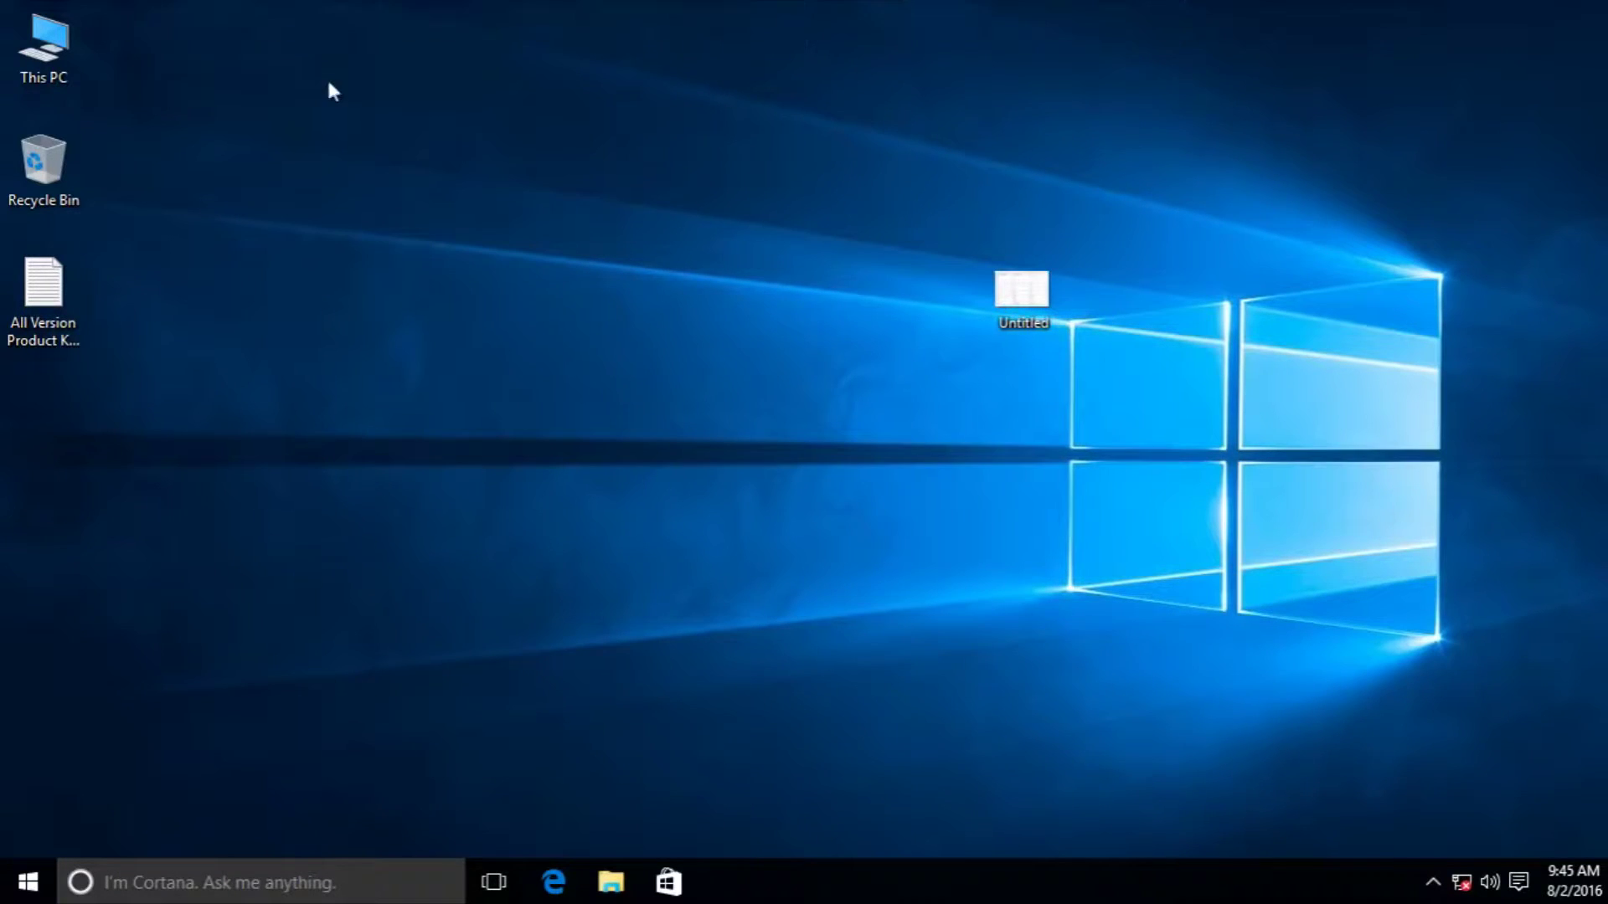
{"action": "left_click_drag", "start_coordinate": [1038, 304], "coordinate": [48, 440]}
{"action": "left_click", "coordinate": [429, 556]}
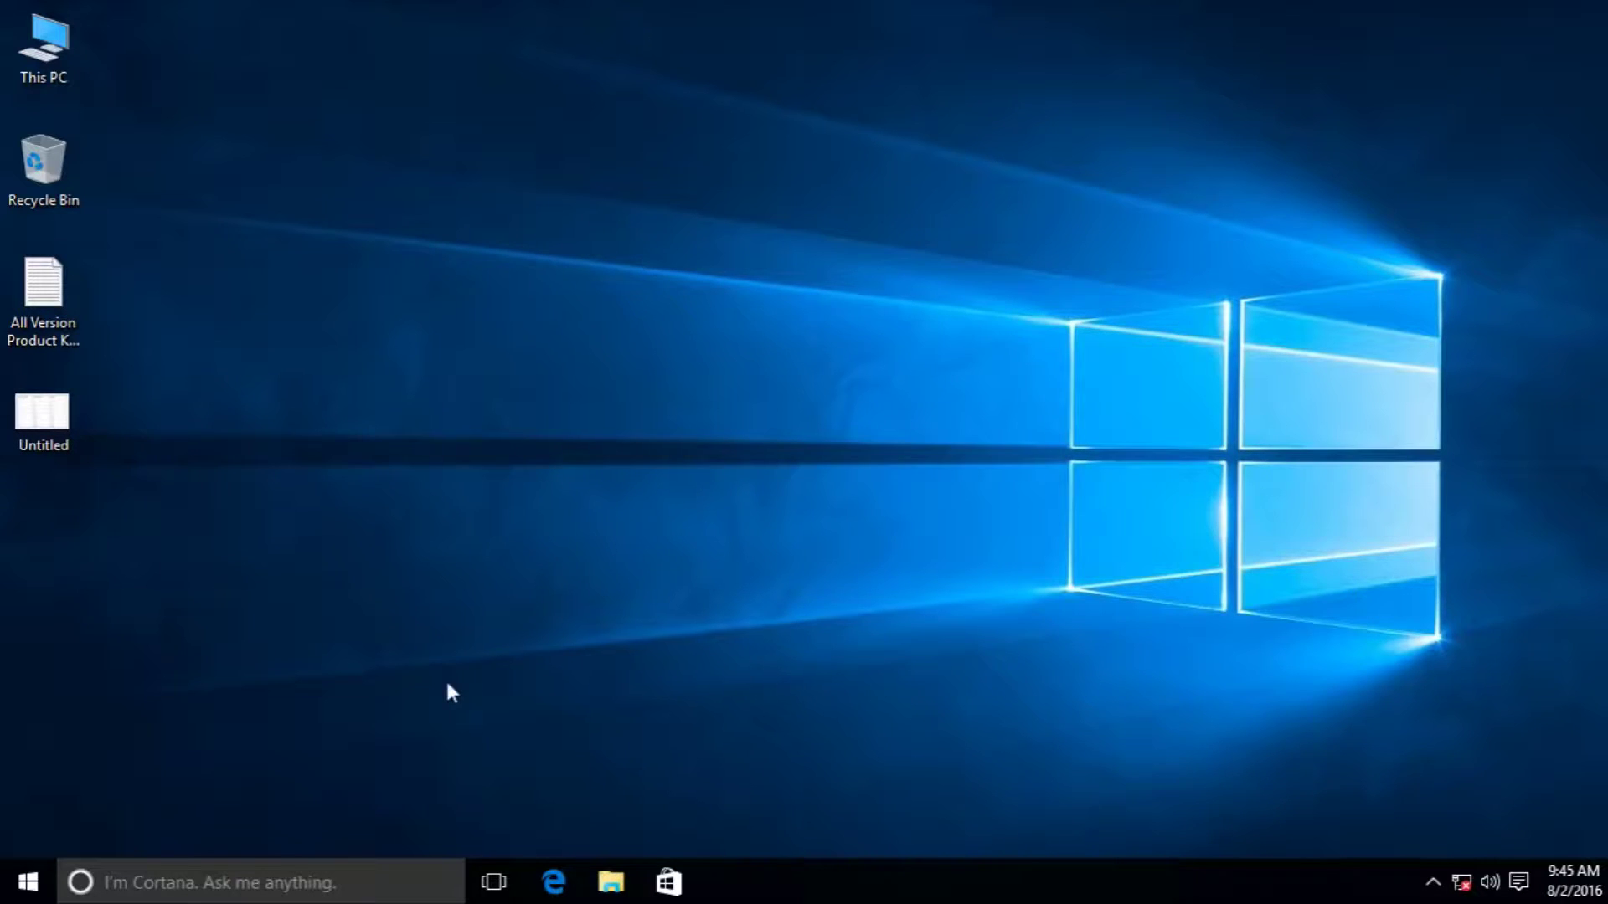
Step: Launch regedit from the Run dialog
{"action": "key", "text": "super+r"}
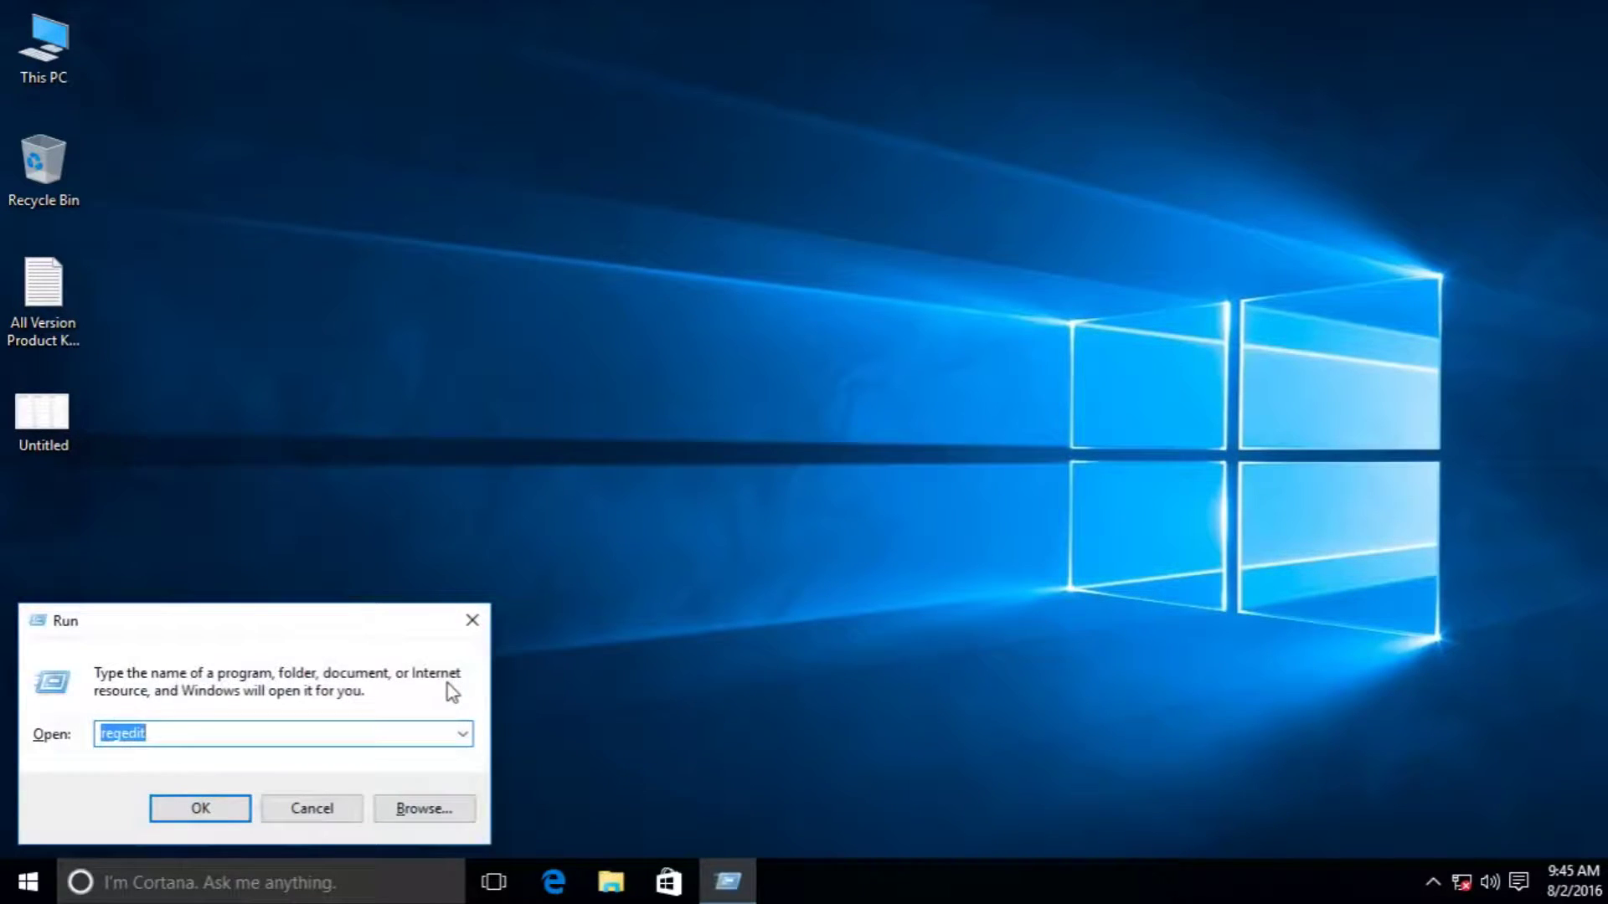
{"action": "type", "text": "reg"}
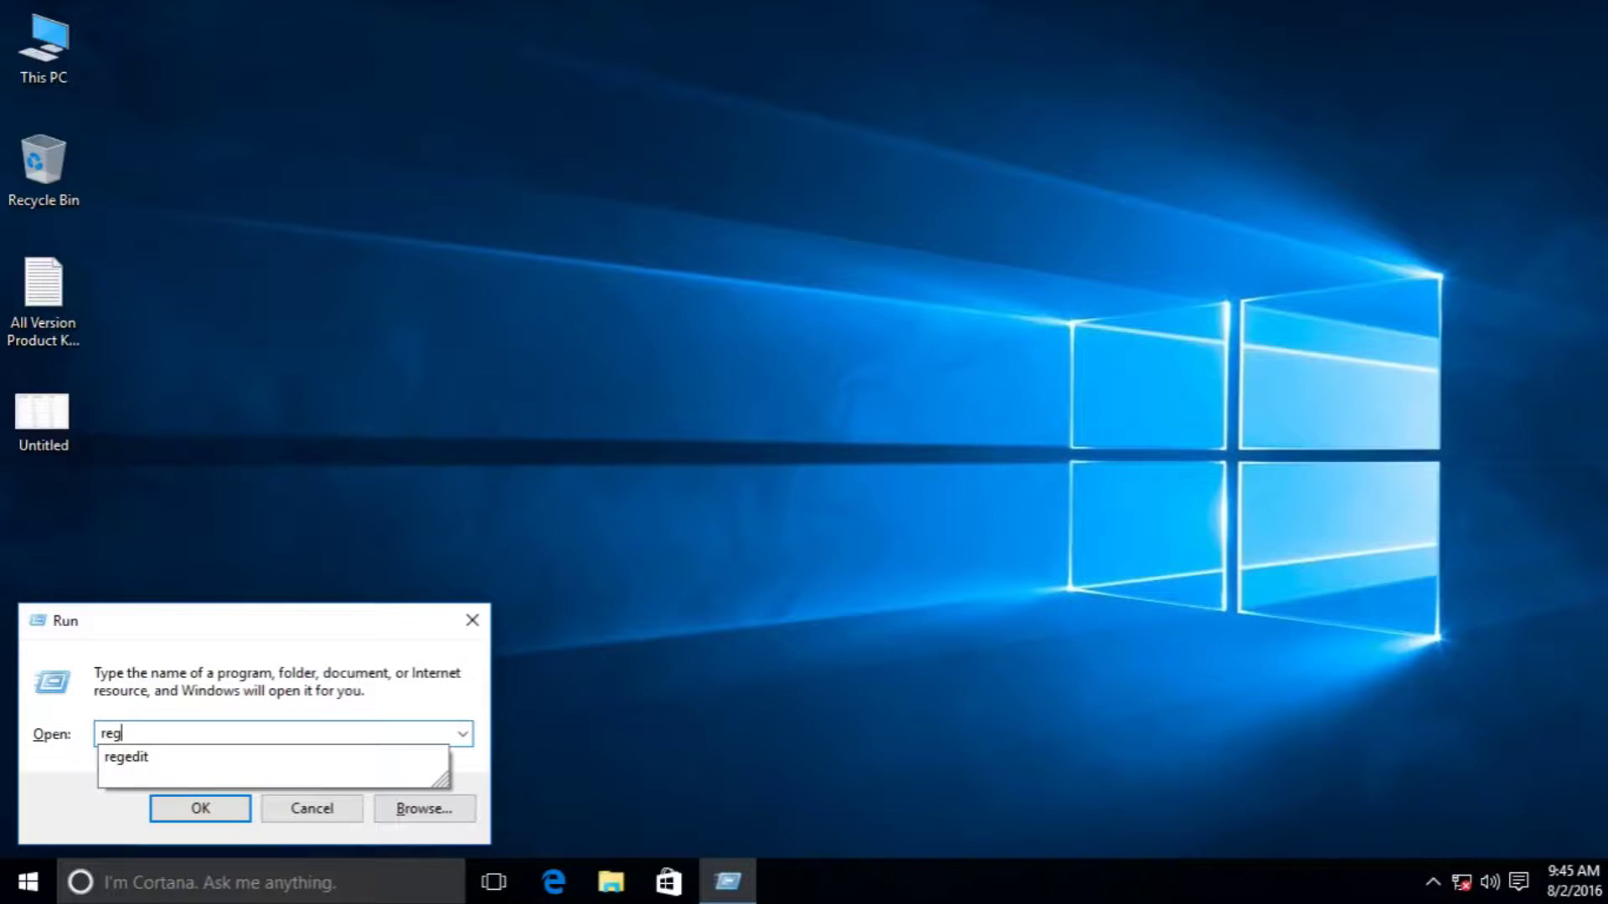
{"action": "type", "text": "edit"}
{"action": "key", "text": "Return"}
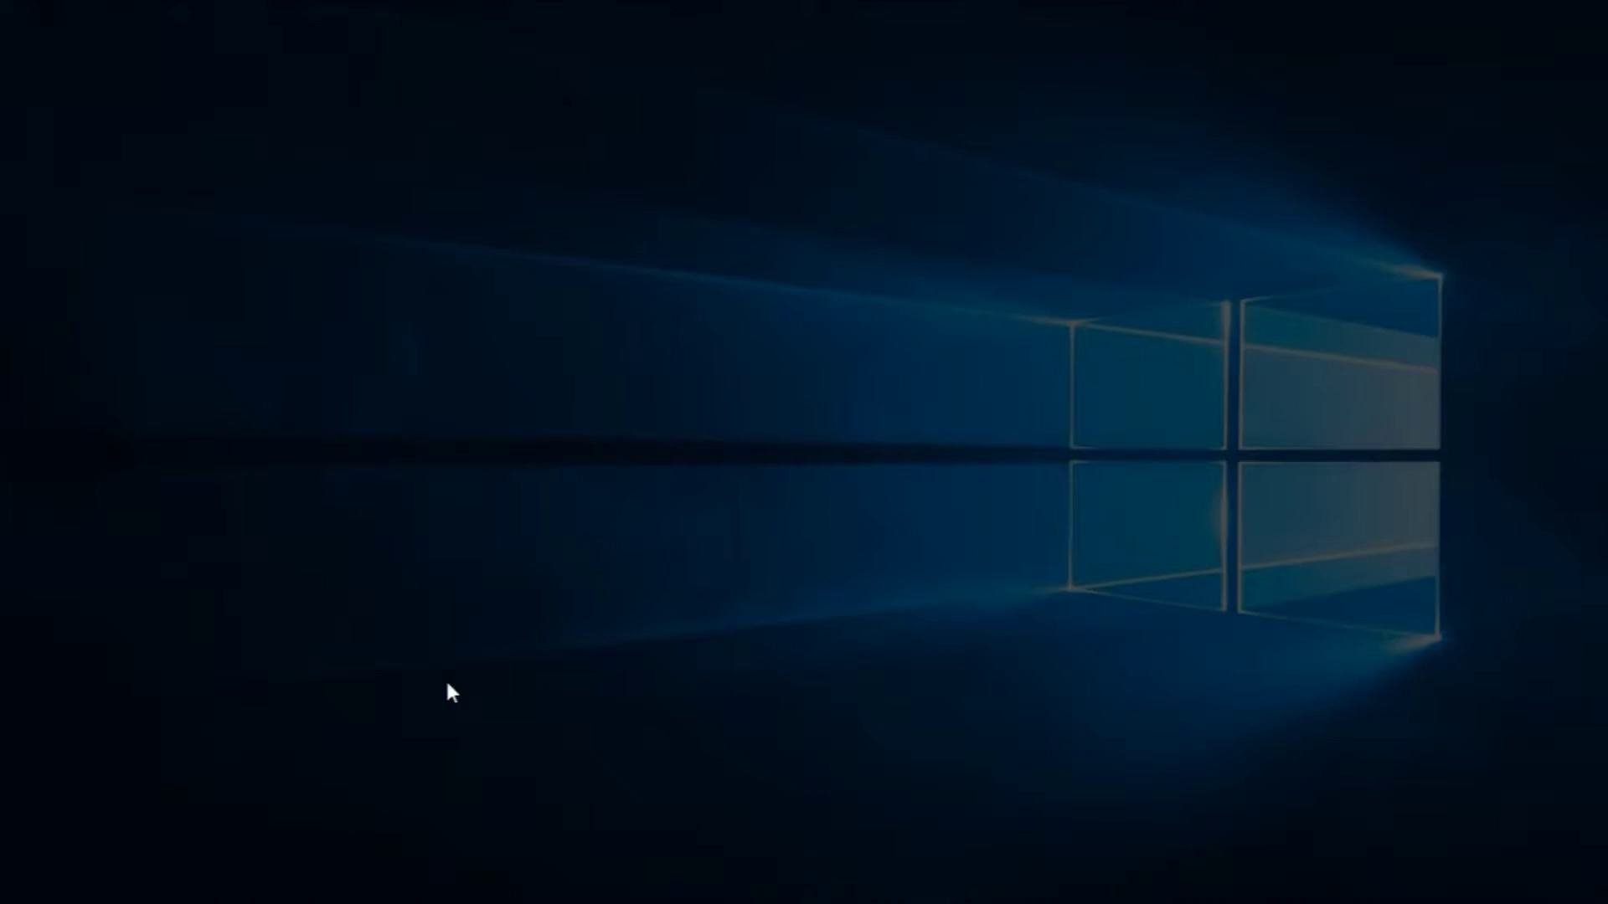
Step: Approve the UAC prompt and widen Registry Editor's key tree pane
{"action": "left_click", "coordinate": [939, 479]}
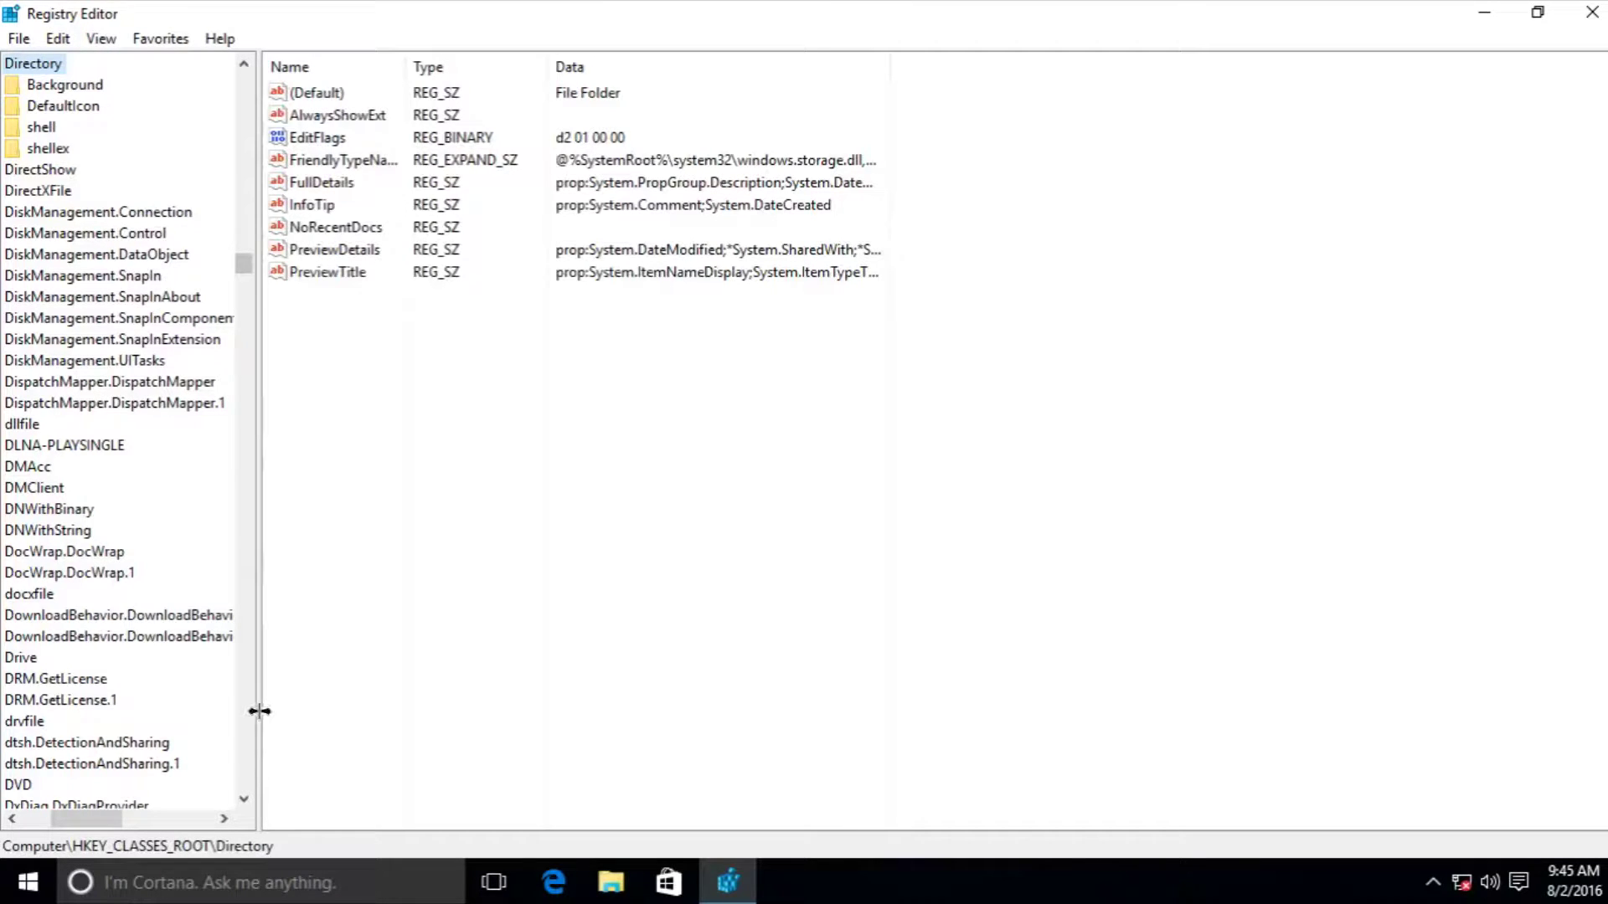
{"action": "left_click_drag", "start_coordinate": [260, 712], "coordinate": [721, 520]}
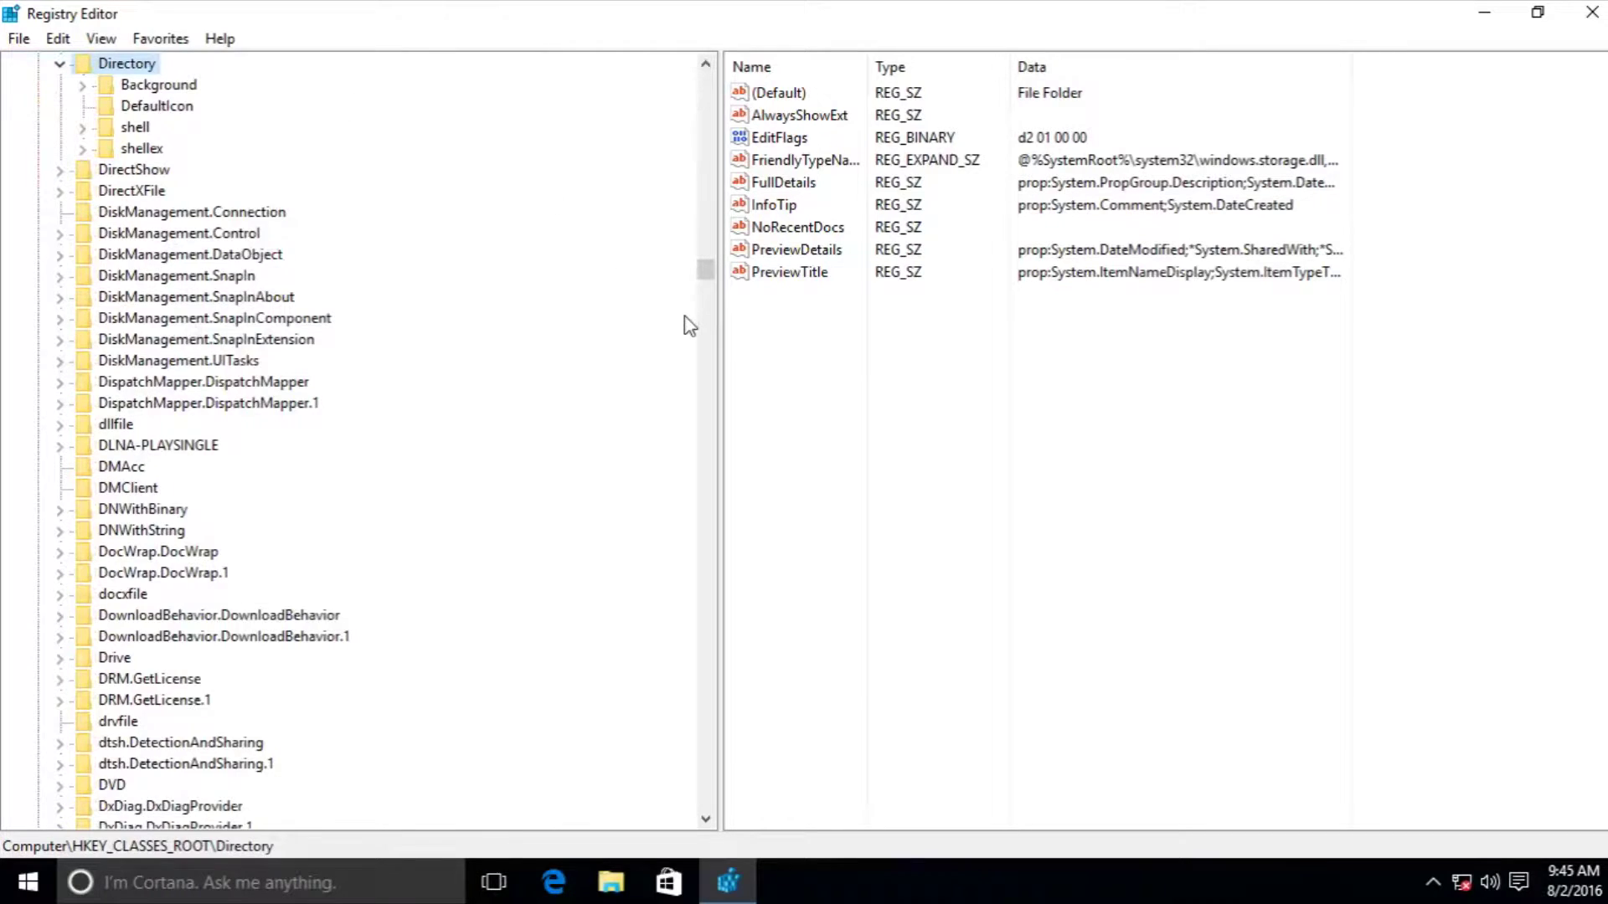
{"action": "left_click_drag", "start_coordinate": [706, 269], "coordinate": [704, 80]}
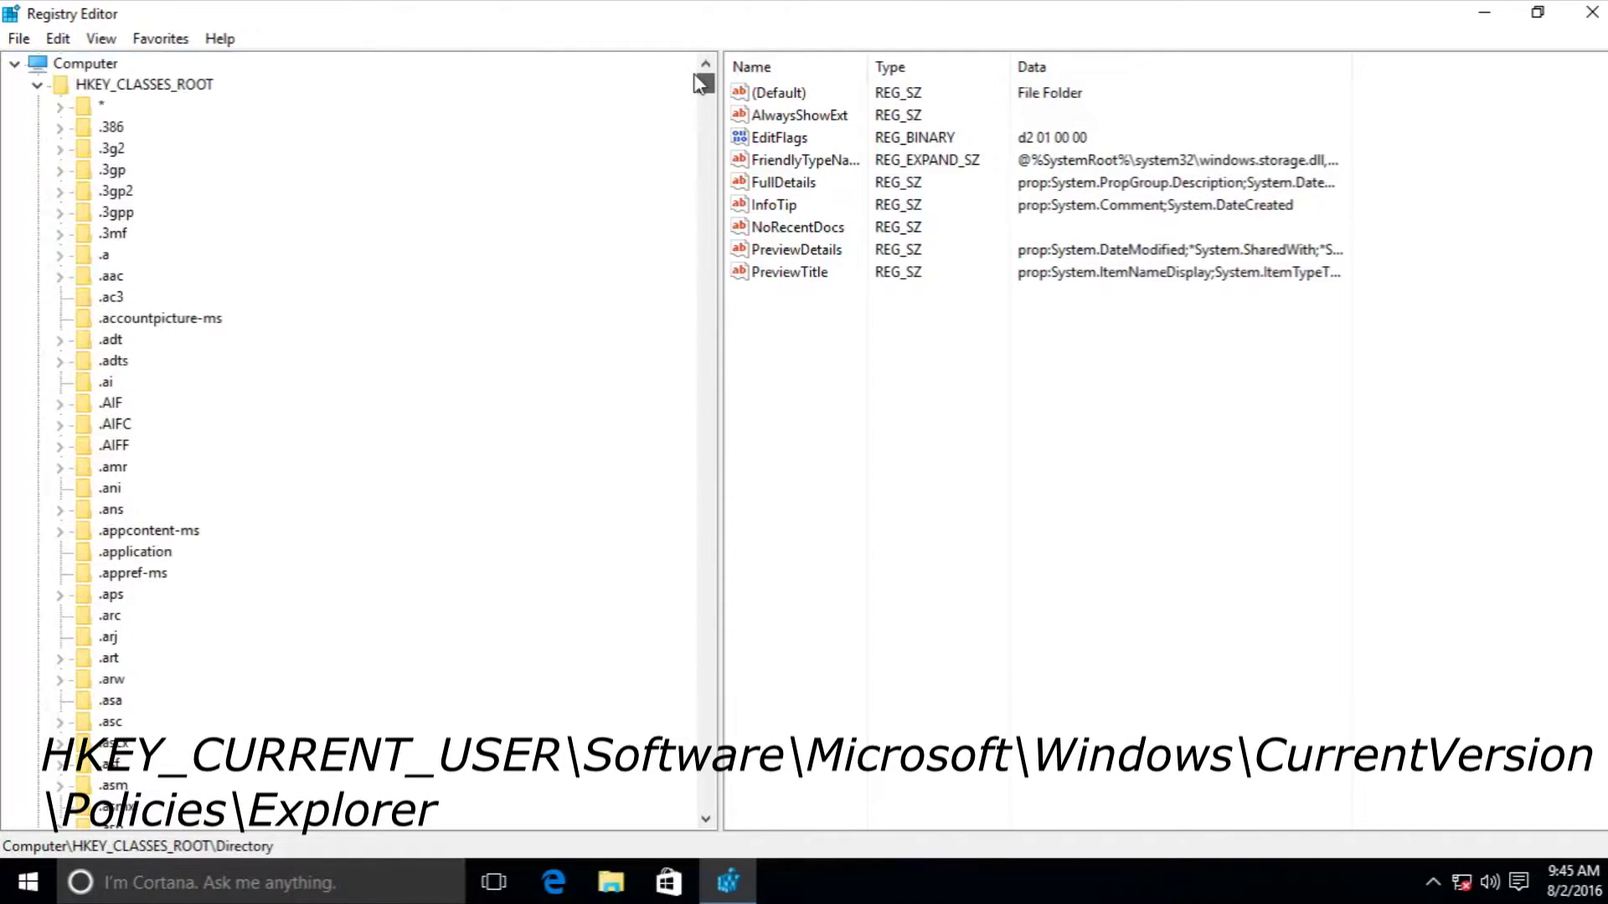
Step: Collapse HKEY_CLASSES_ROOT and expand HKEY_CURRENT_USER\SOFTWARE\Microsoft\Windows\CurrentVersion to select Policies
{"action": "left_click", "coordinate": [37, 83]}
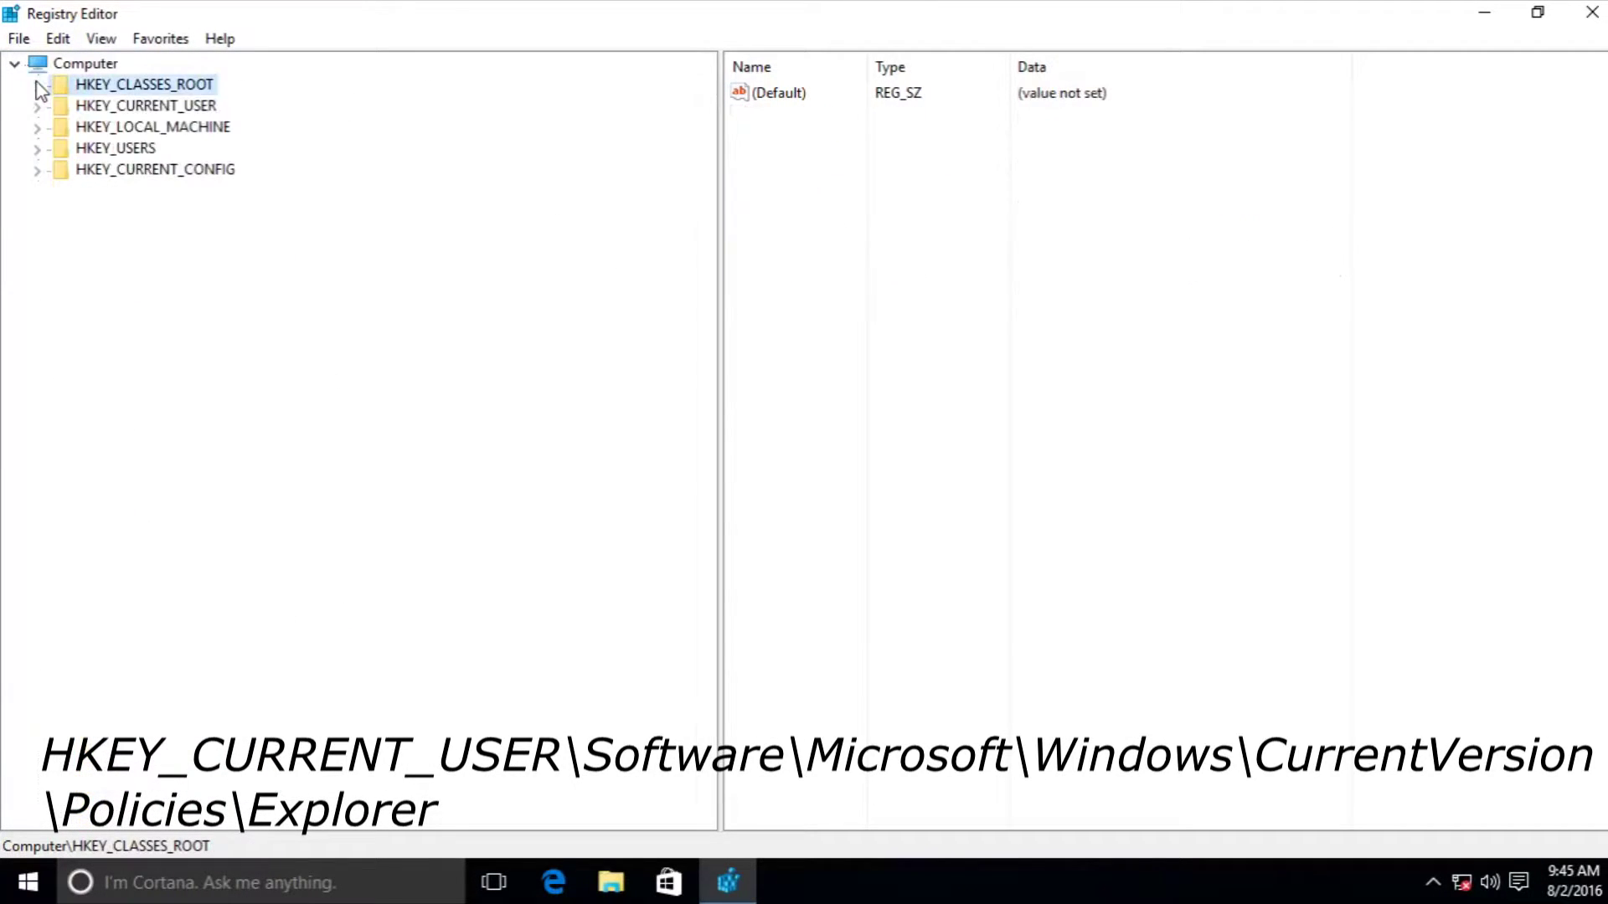
{"action": "left_click", "coordinate": [120, 111]}
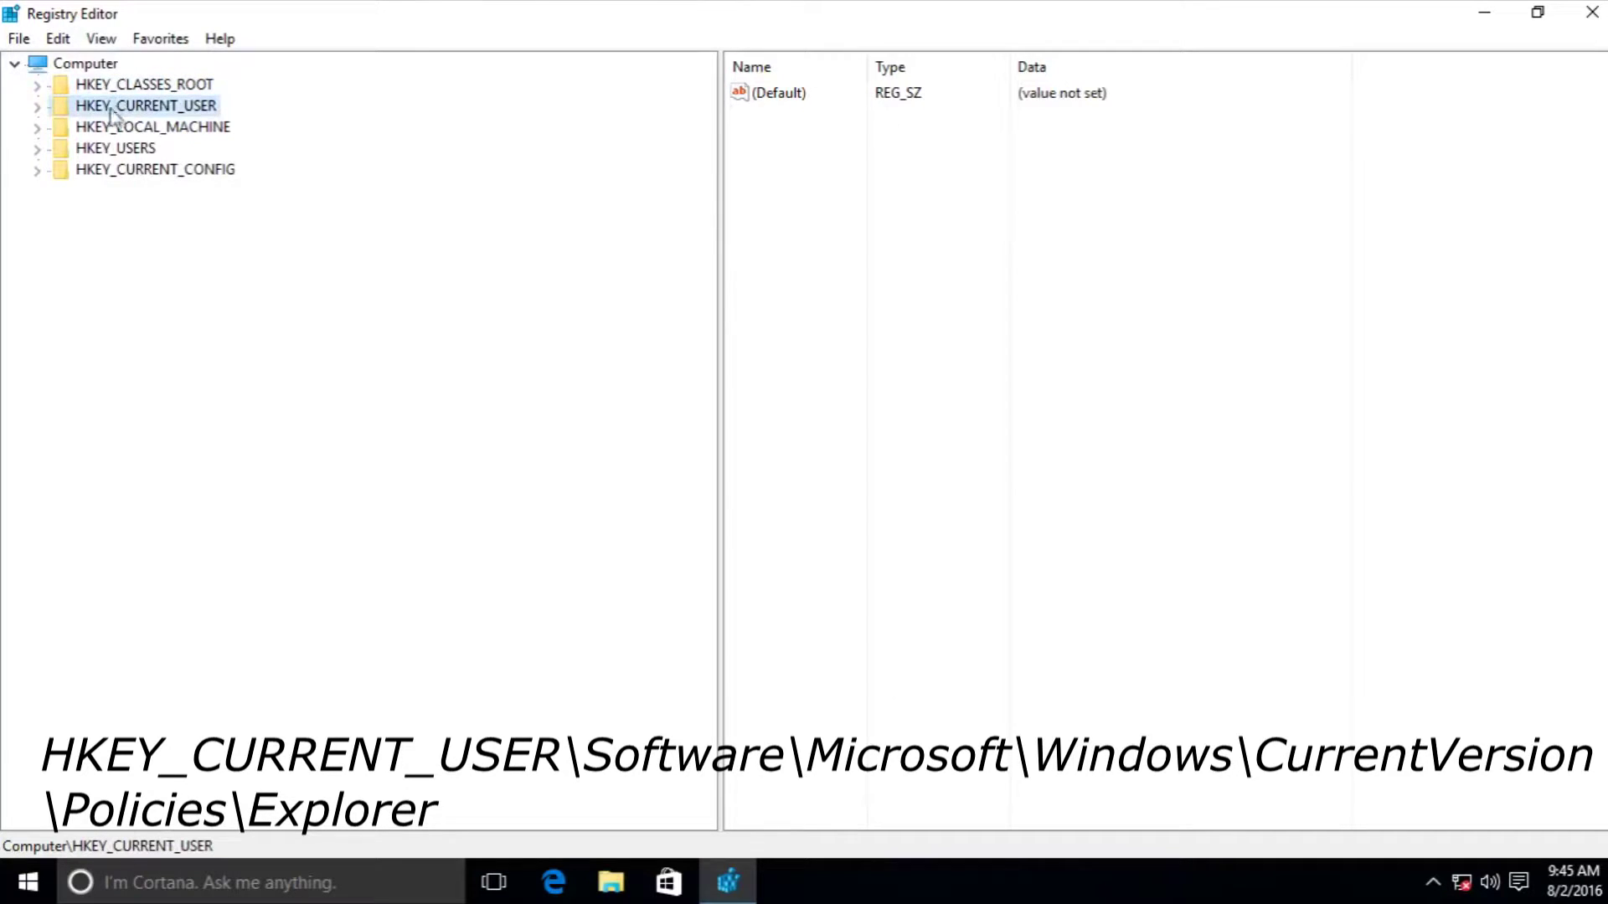
{"action": "left_click", "coordinate": [38, 107]}
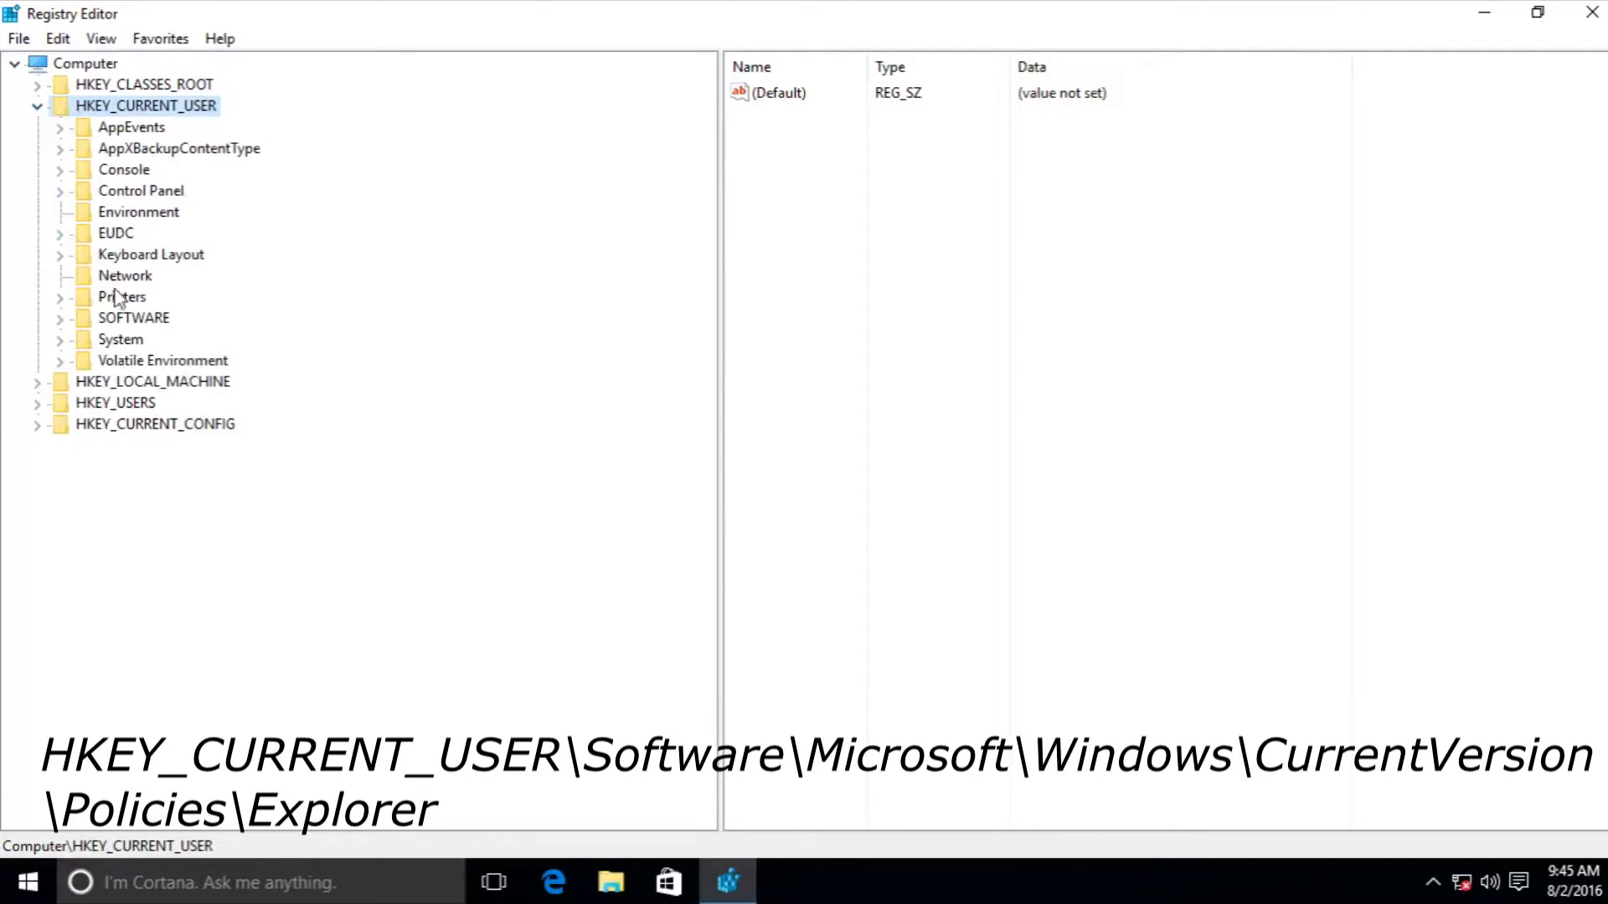
{"action": "left_click", "coordinate": [60, 320]}
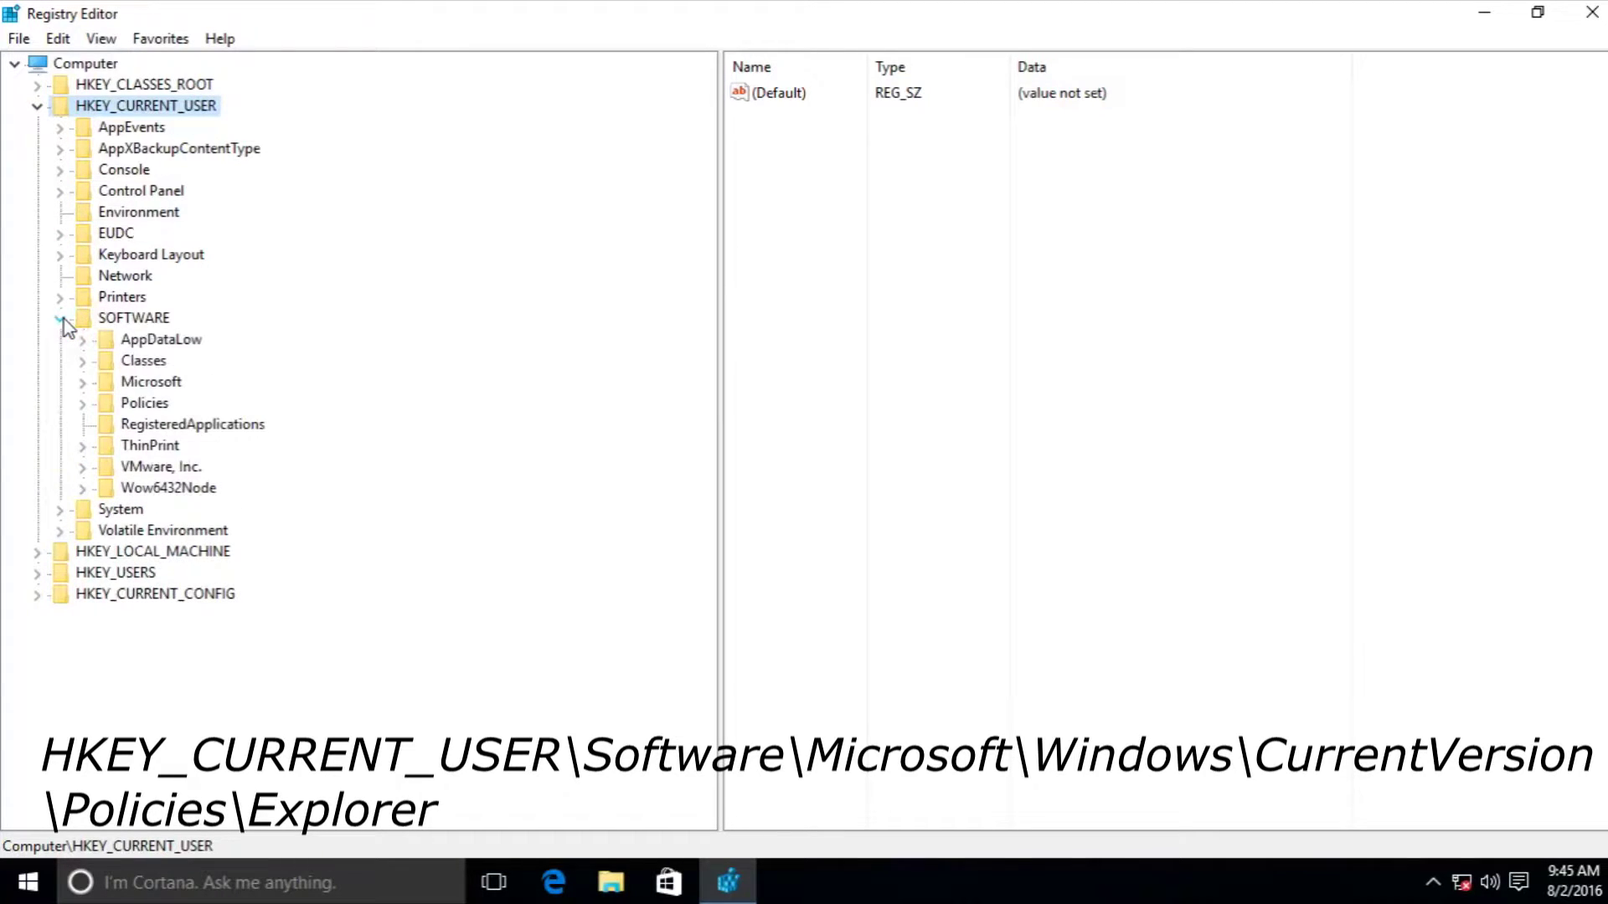
{"action": "left_click", "coordinate": [83, 385]}
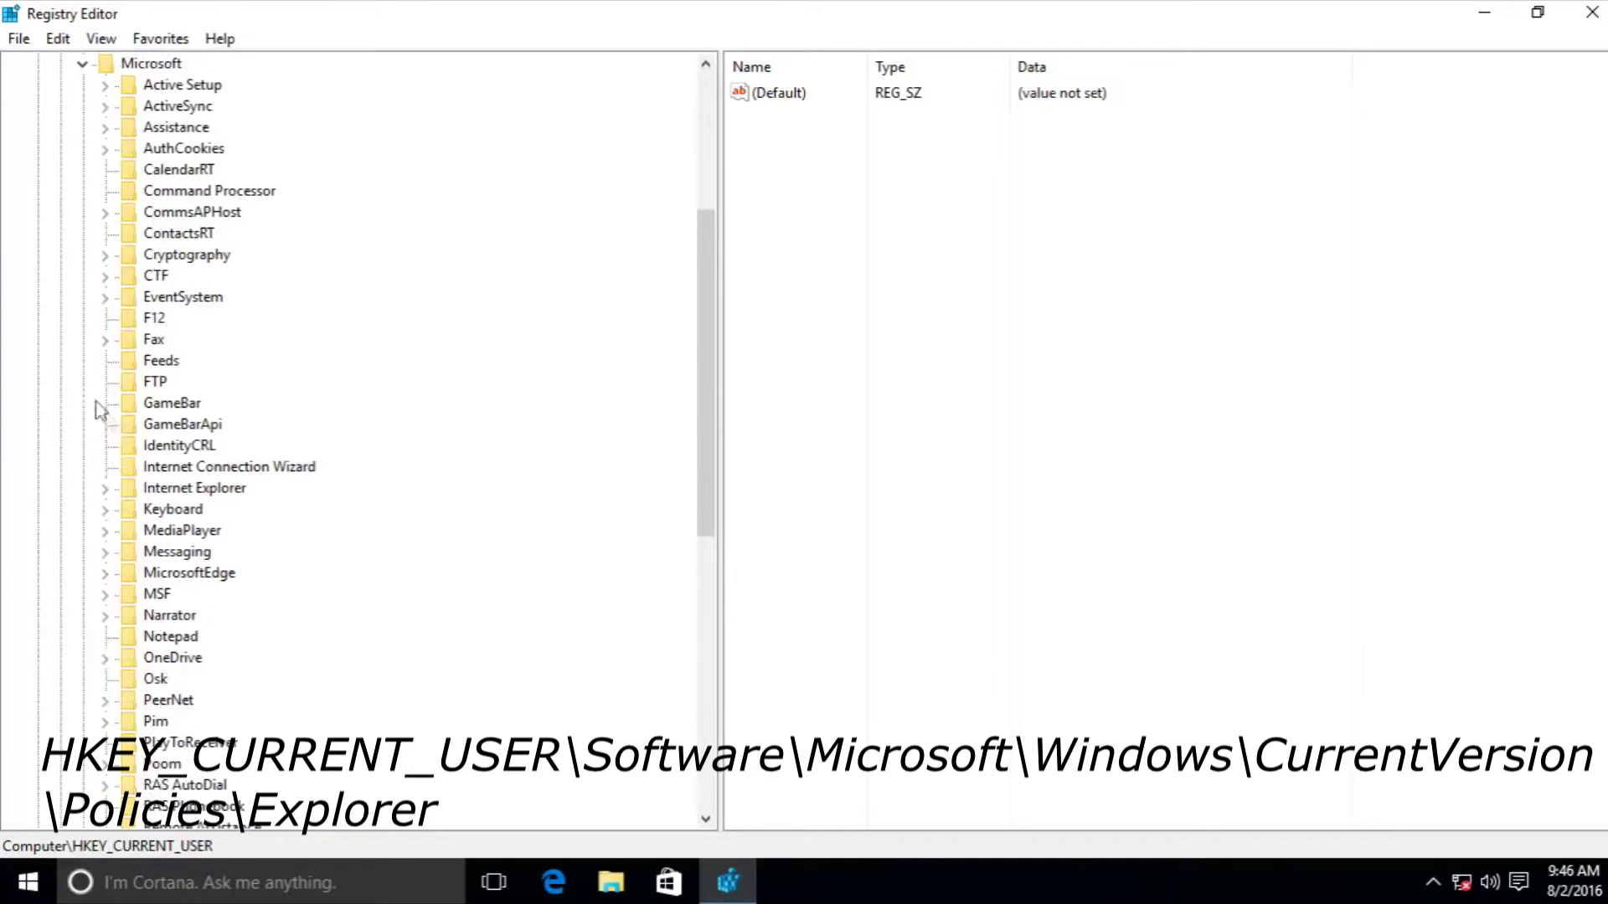
{"action": "left_click_drag", "start_coordinate": [706, 315], "coordinate": [686, 629]}
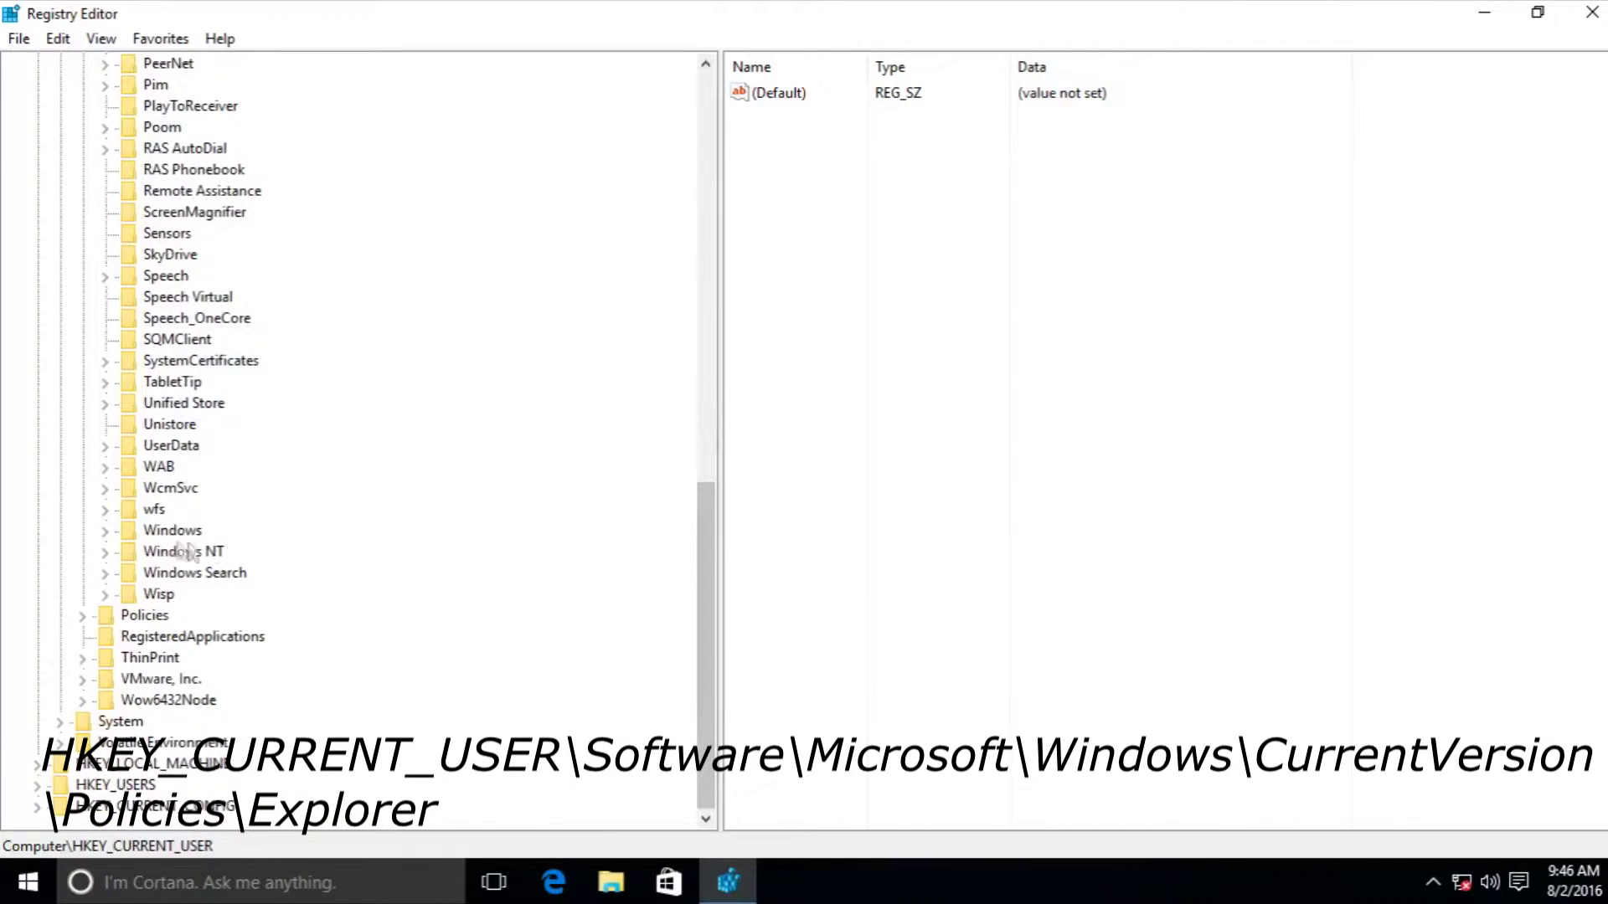
{"action": "left_click", "coordinate": [105, 535]}
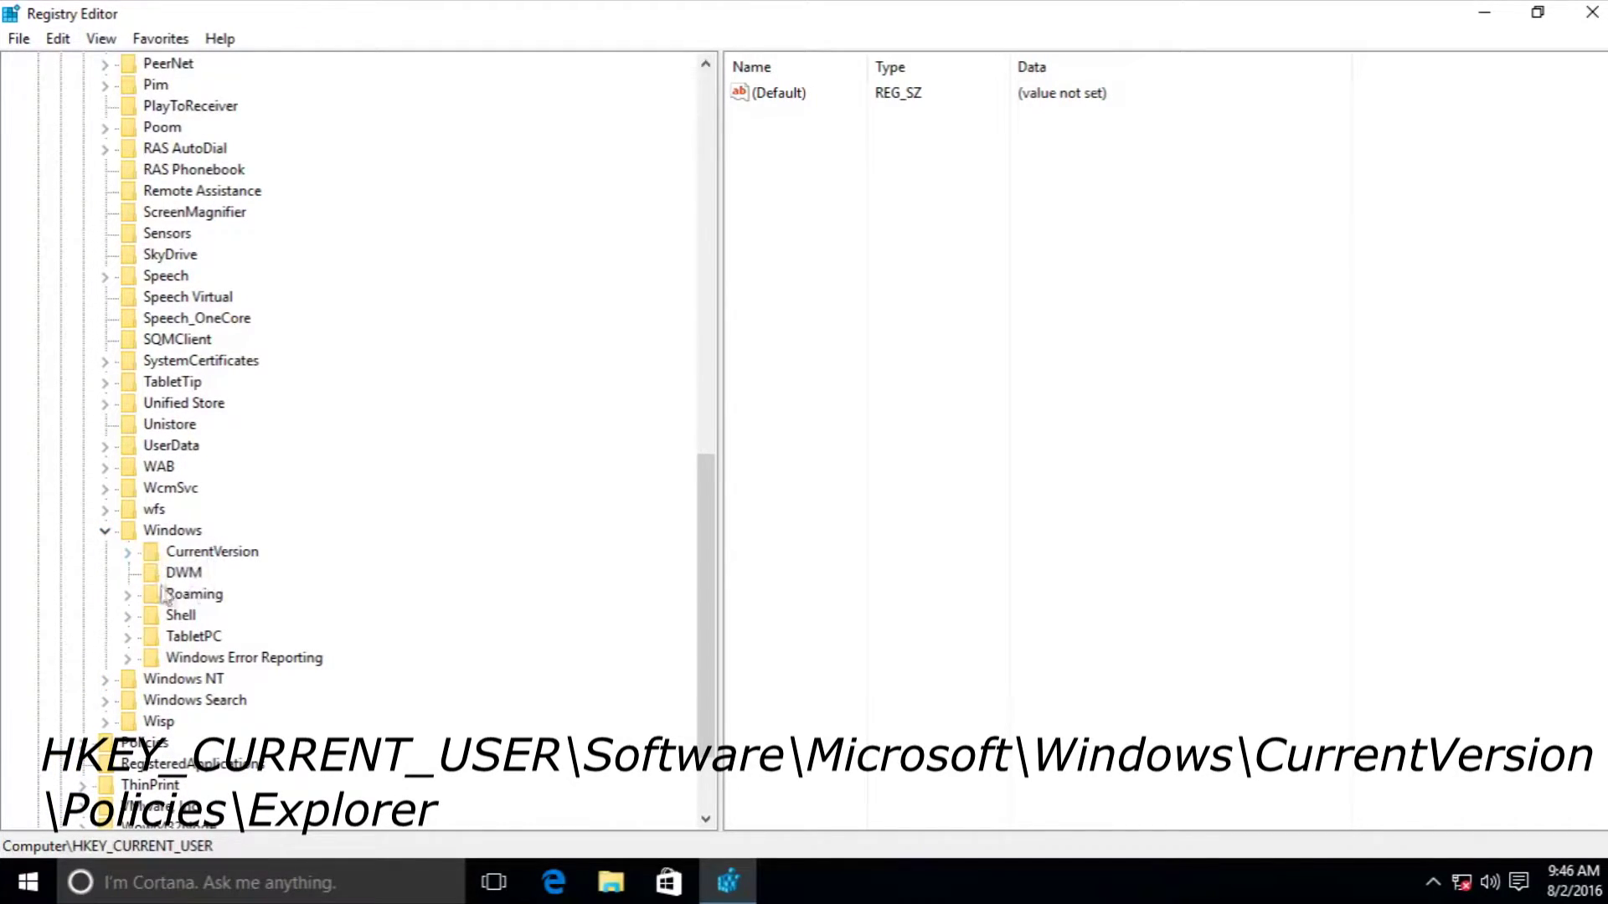
{"action": "left_click", "coordinate": [127, 554]}
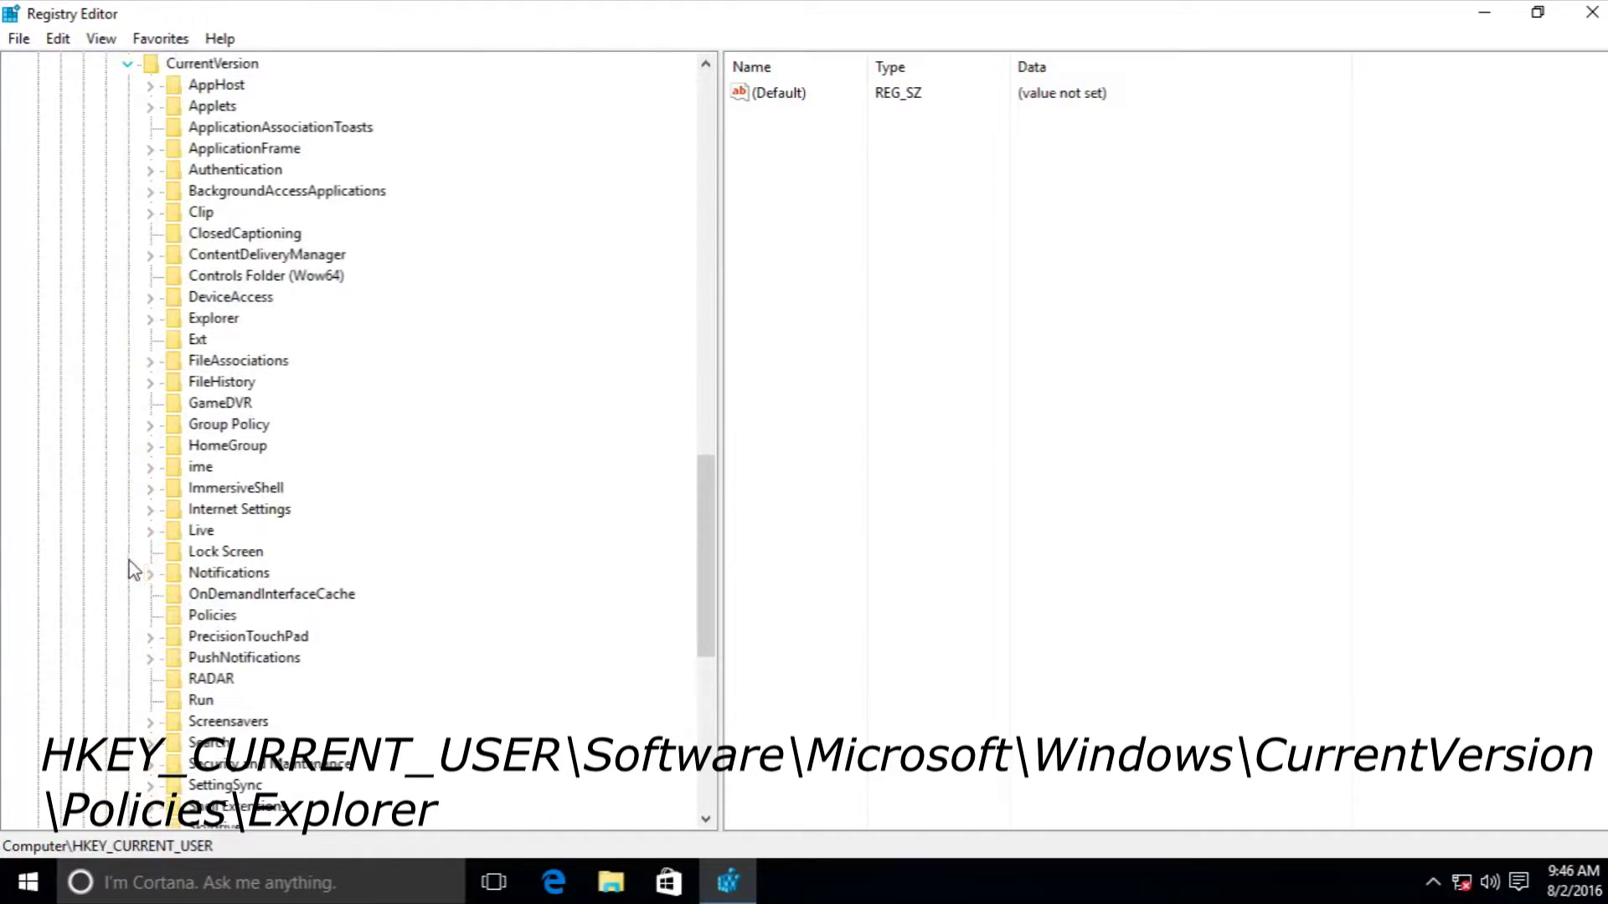
{"action": "left_click", "coordinate": [202, 616]}
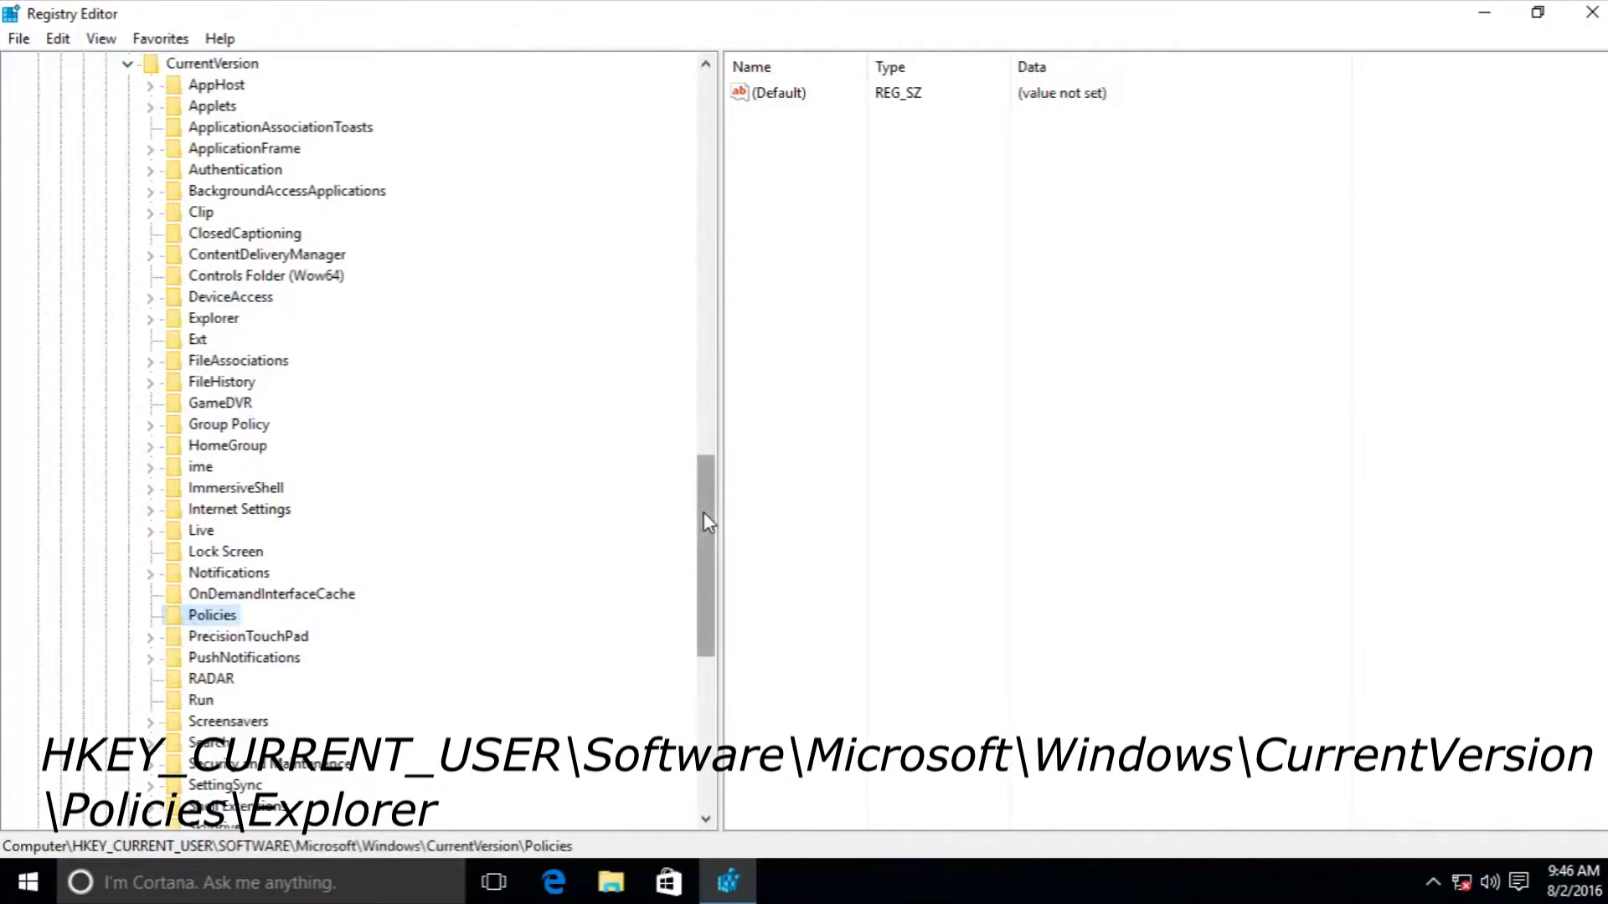
{"action": "left_click_drag", "start_coordinate": [703, 512], "coordinate": [705, 561]}
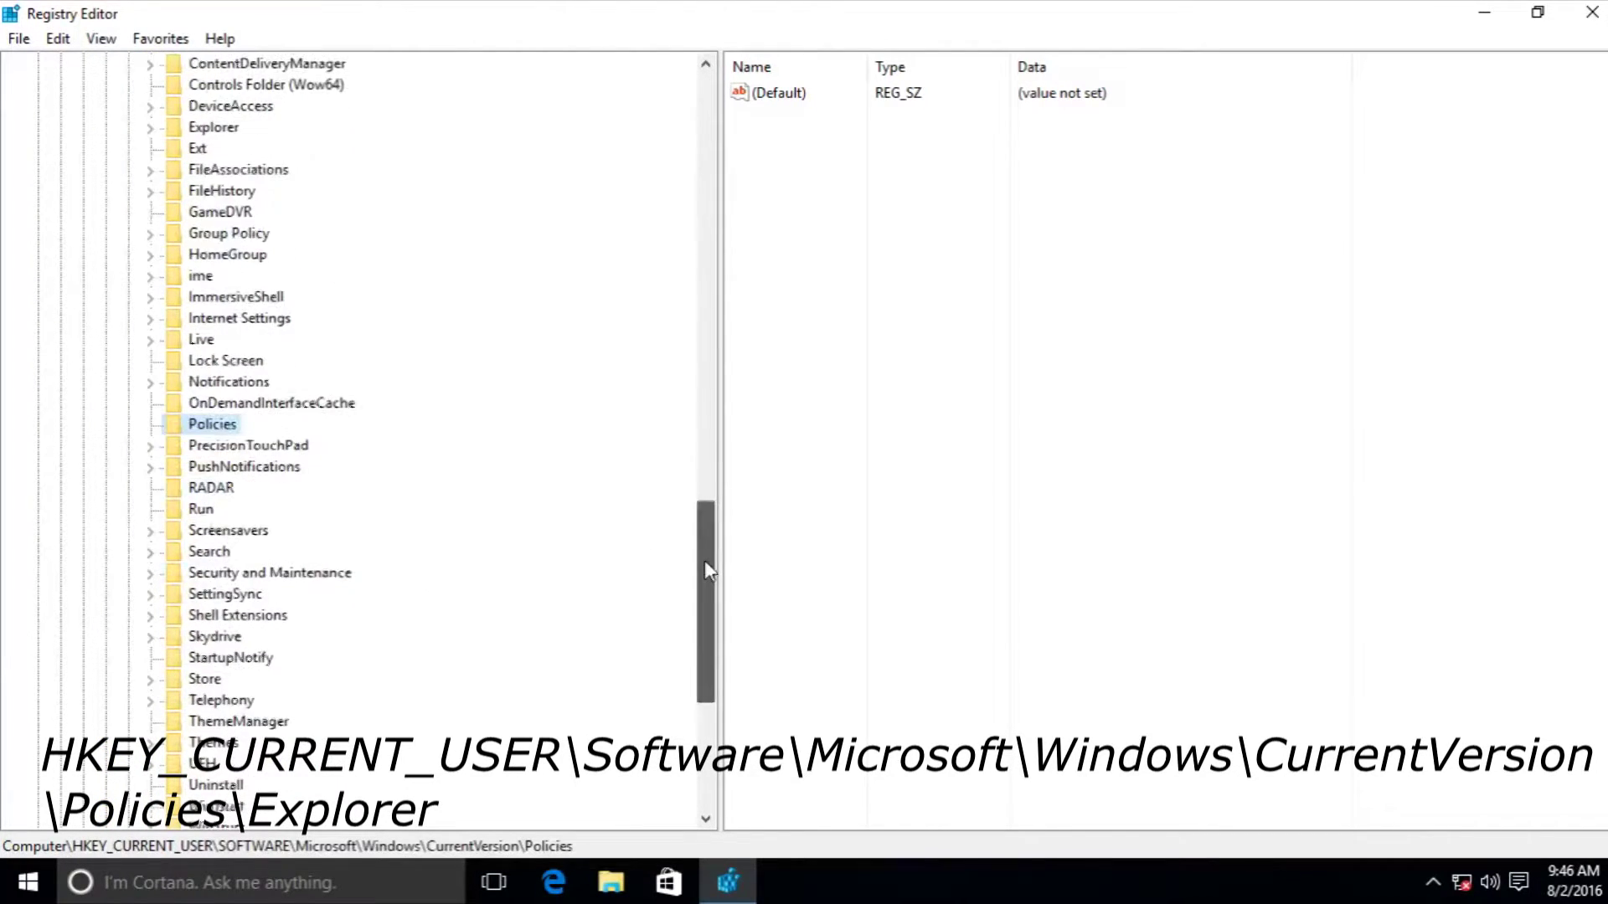
{"action": "right_click", "coordinate": [219, 429]}
{"action": "mouse_move", "coordinate": [275, 471]}
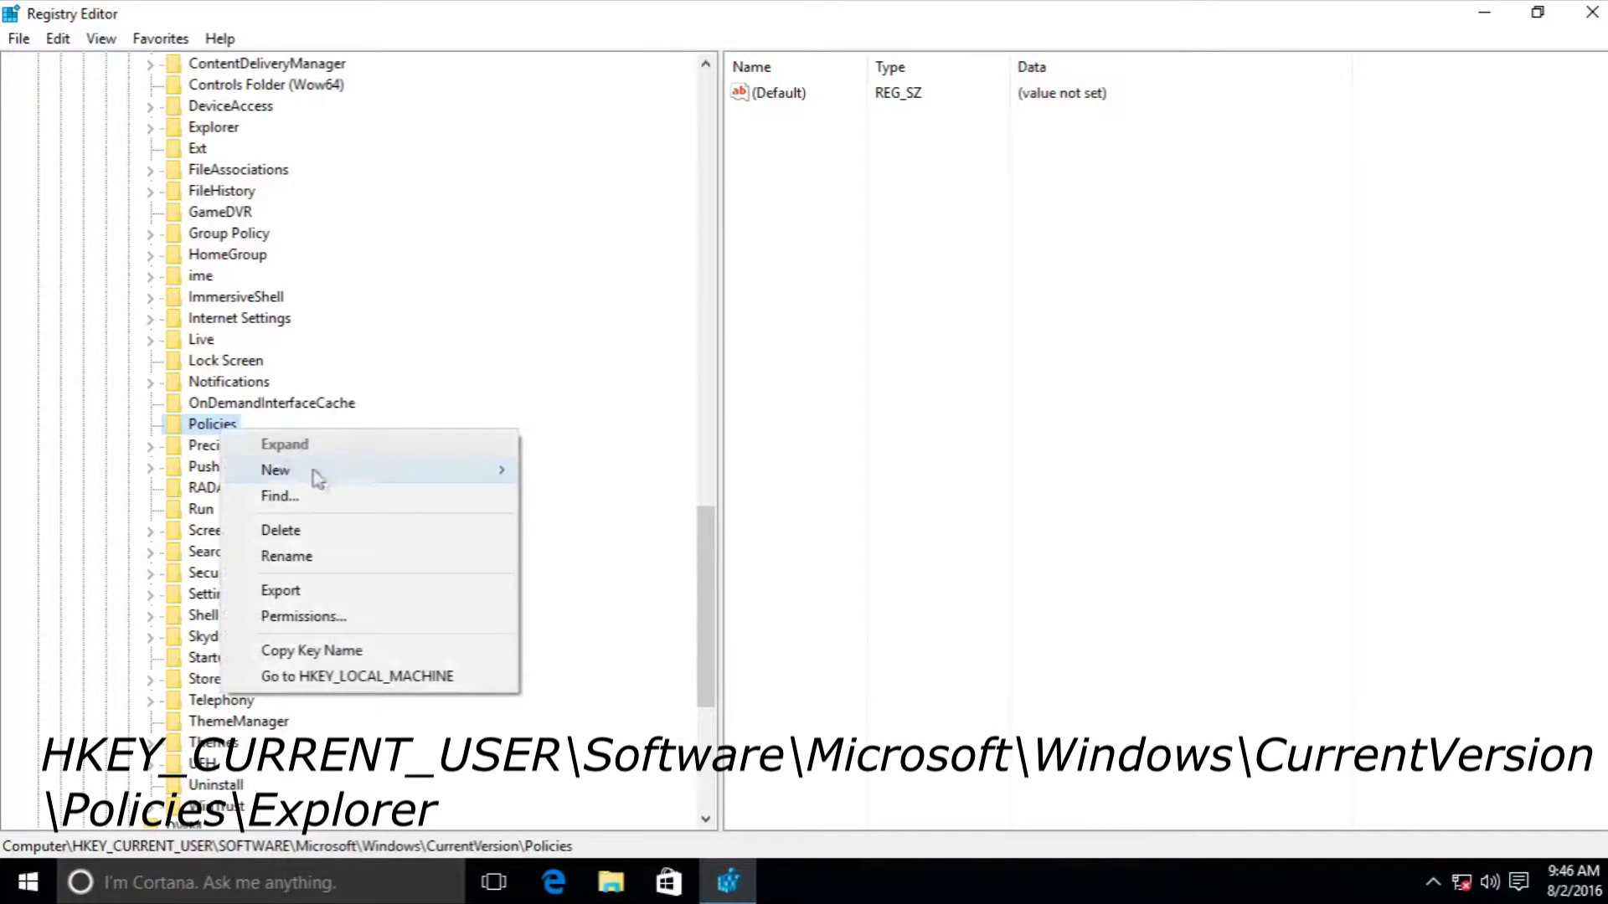
Step: Create a new subkey named Explorer under Policies
{"action": "left_click", "coordinate": [552, 478]}
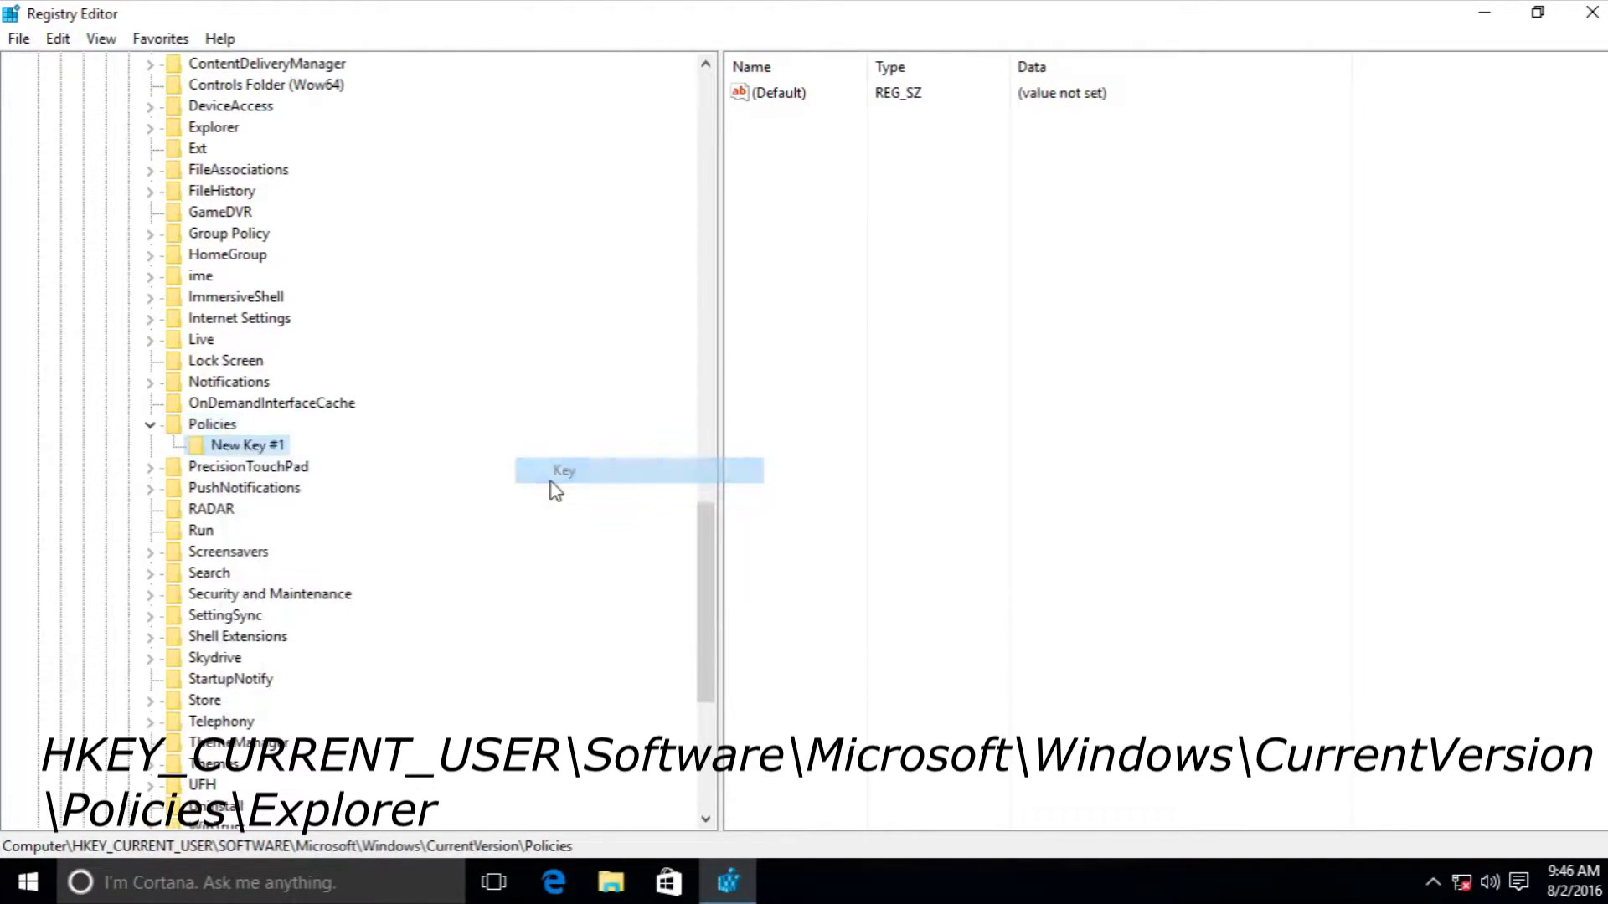
{"action": "key", "text": "BackSpace"}
{"action": "type", "text": "Explo"}
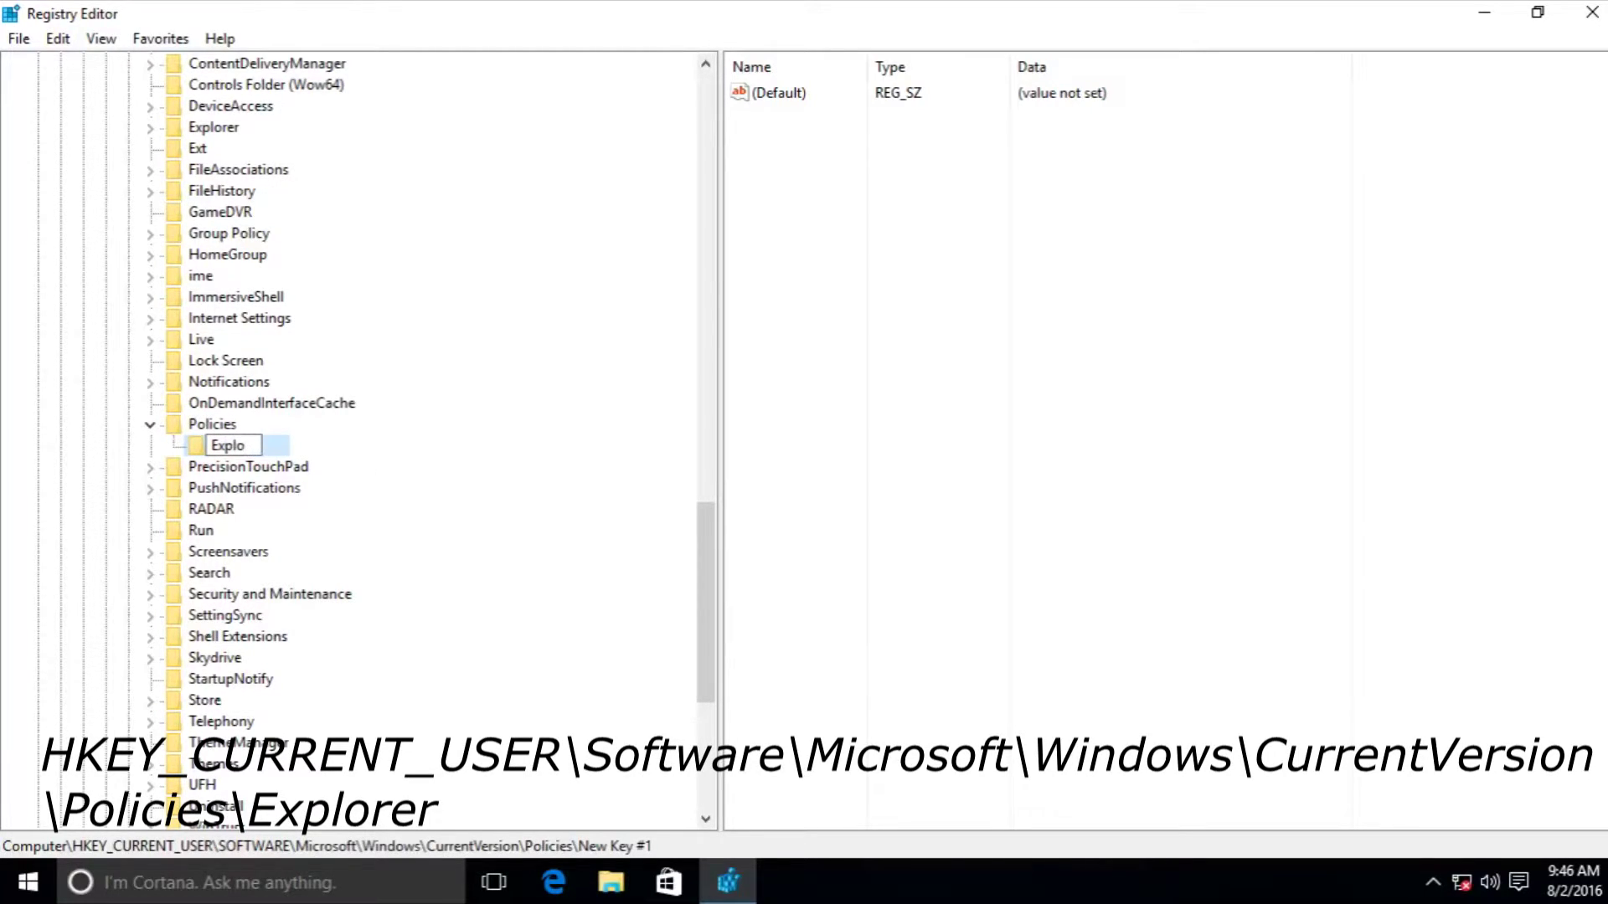
{"action": "type", "text": "rer"}
{"action": "key", "text": "Return"}
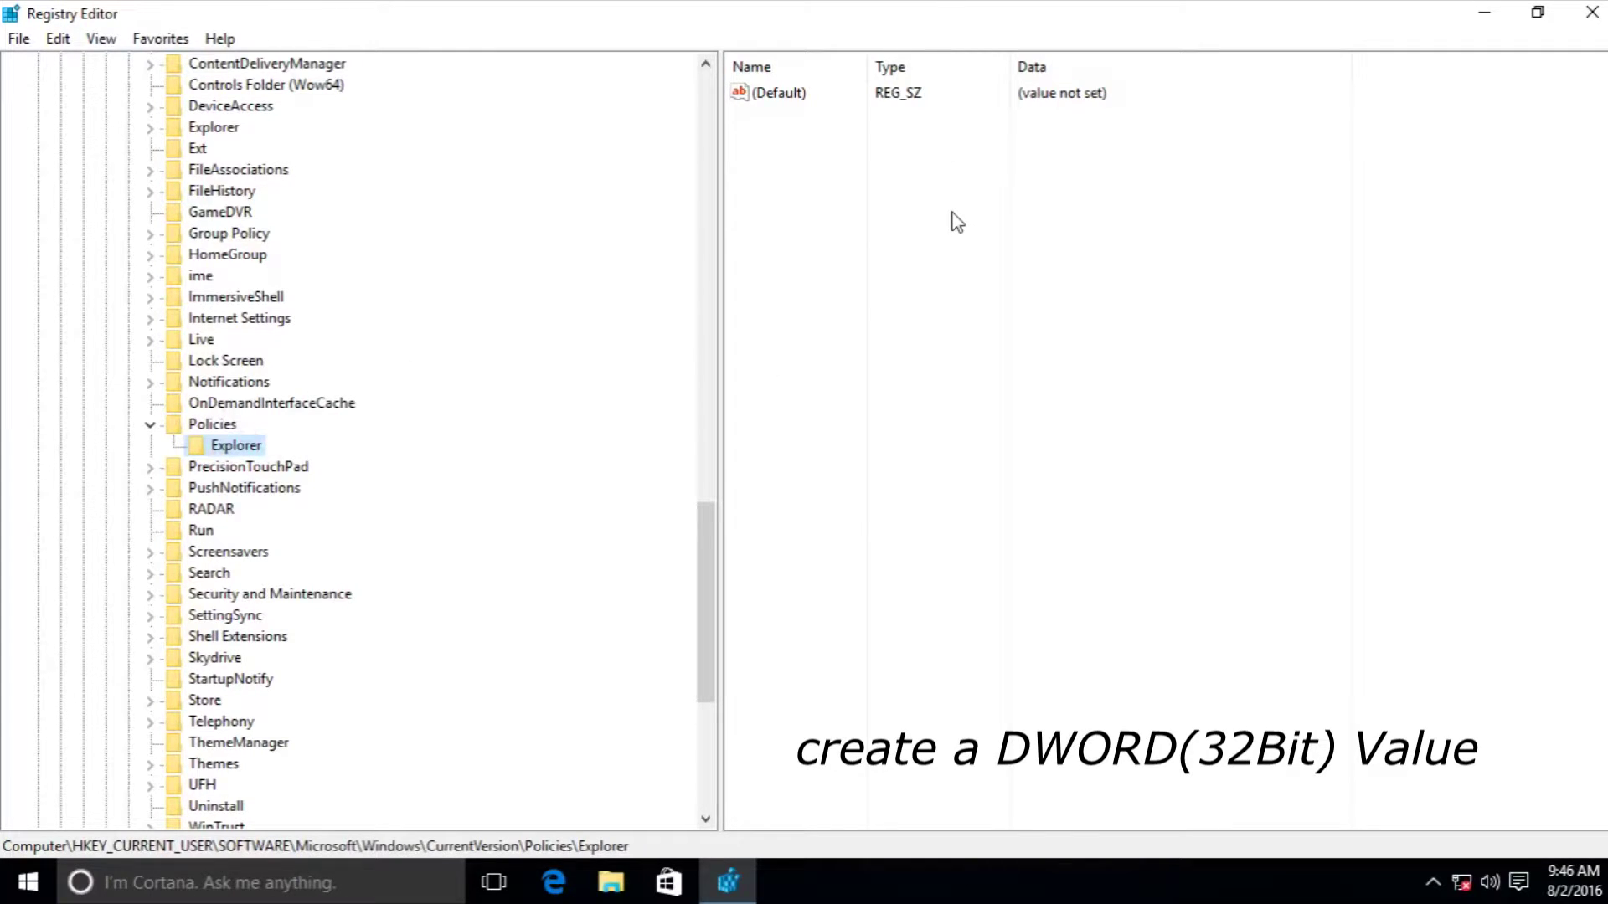
{"action": "right_click", "coordinate": [951, 222]}
{"action": "mouse_move", "coordinate": [1010, 227]}
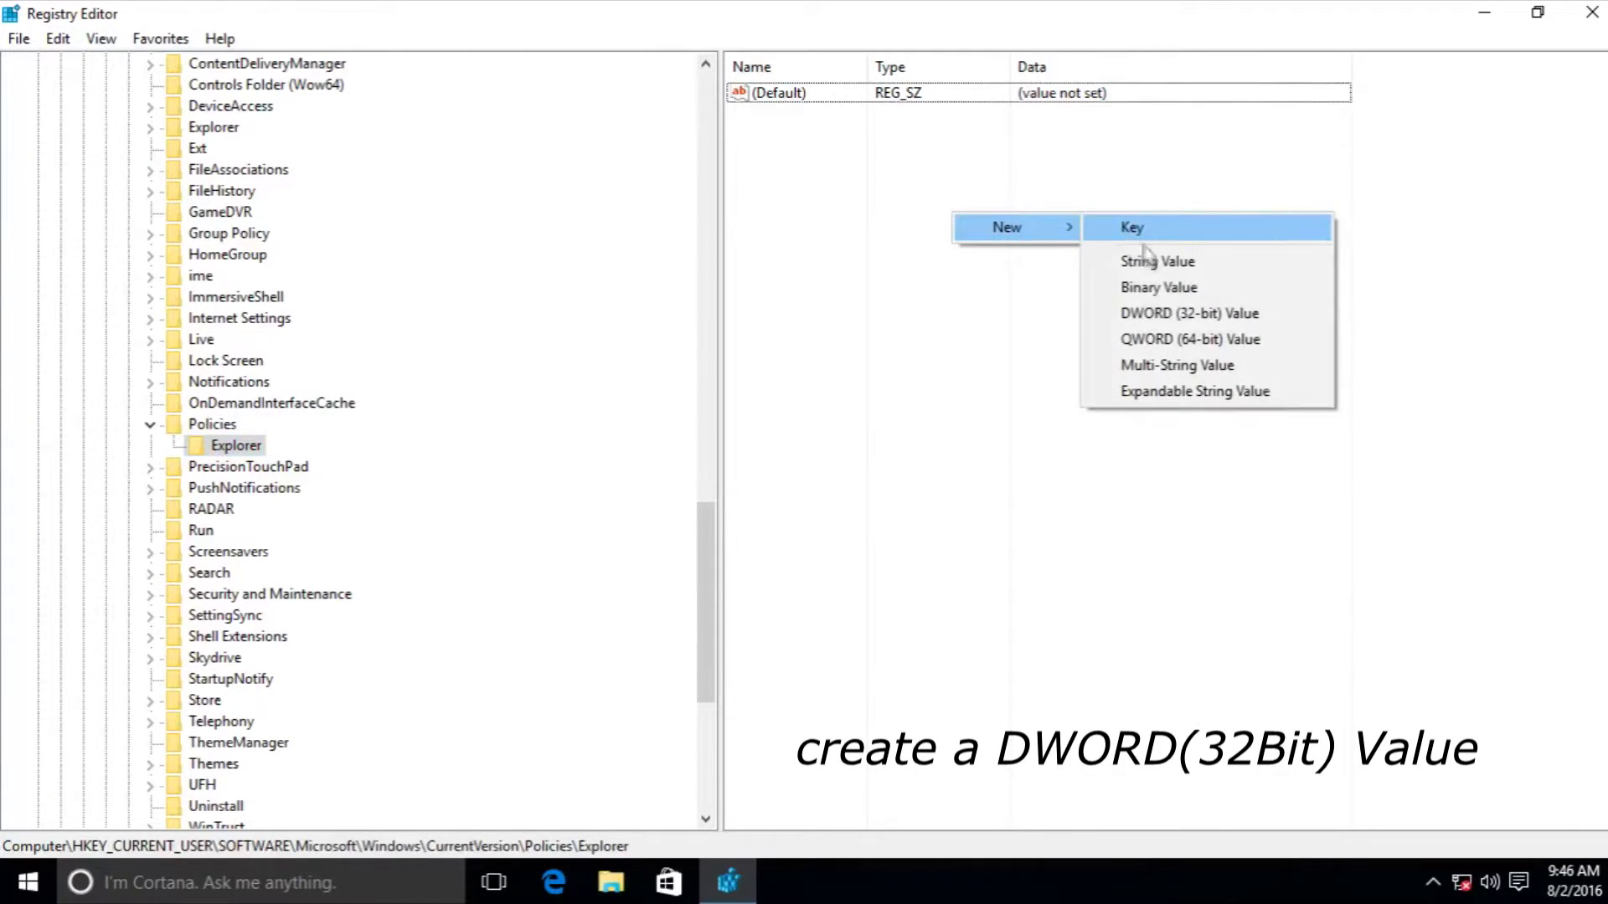
Step: Add a 32-bit DWORD value named NoDrives under Explorer, then minimize Registry Editor
{"action": "left_click", "coordinate": [1181, 316]}
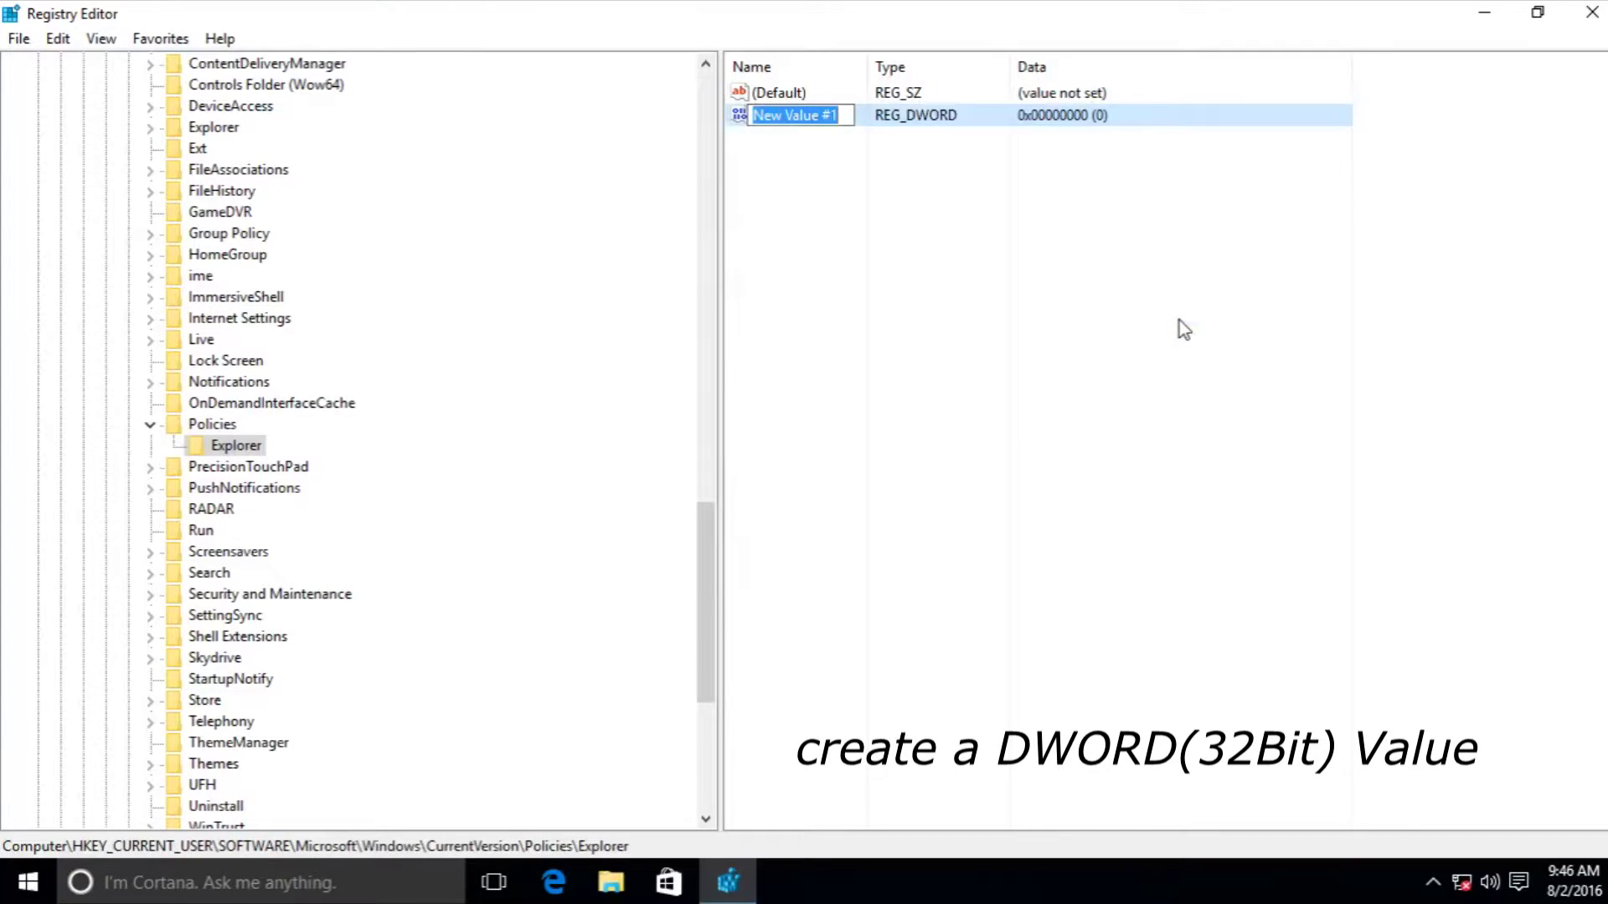
{"action": "key", "text": "BackSpace"}
{"action": "type", "text": "N"}
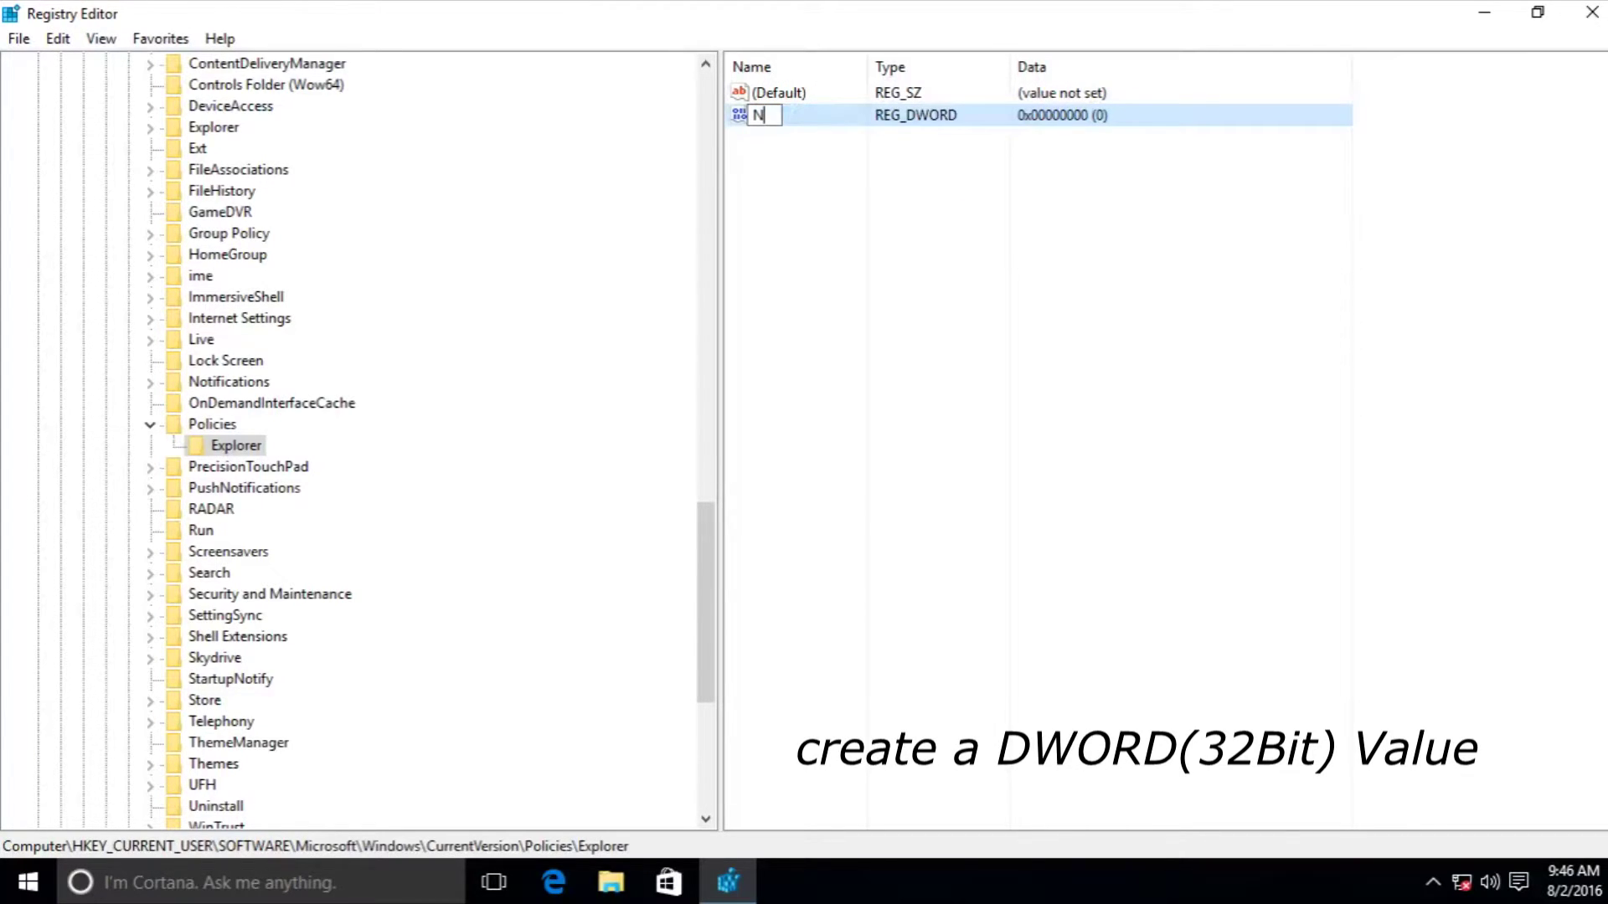
{"action": "type", "text": "oDrives"}
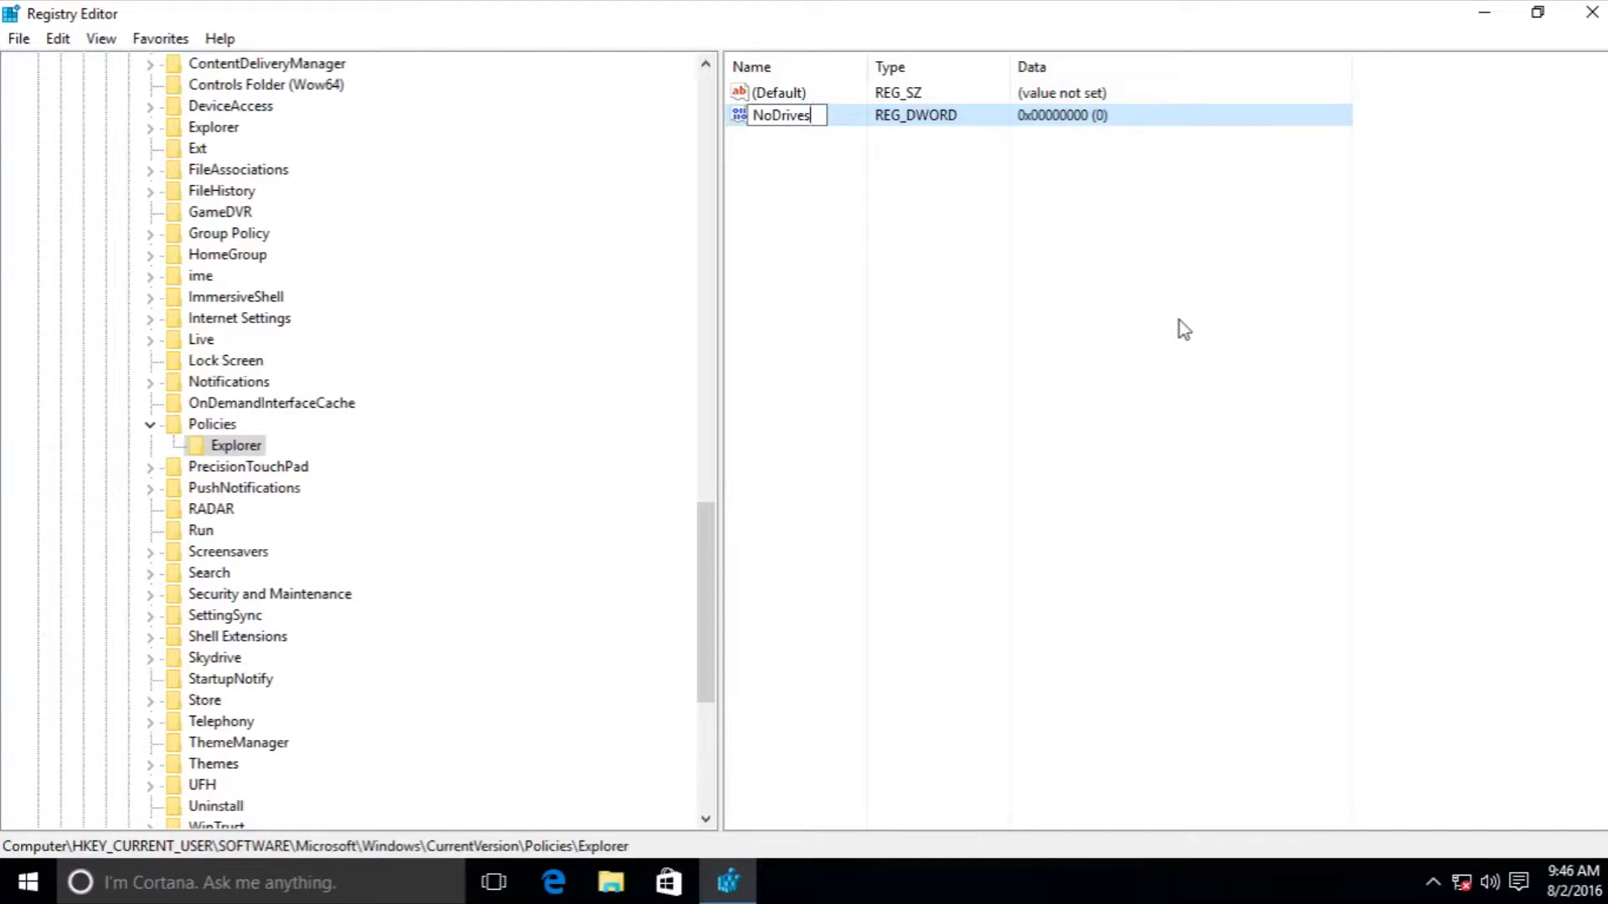
{"action": "key", "text": "Return"}
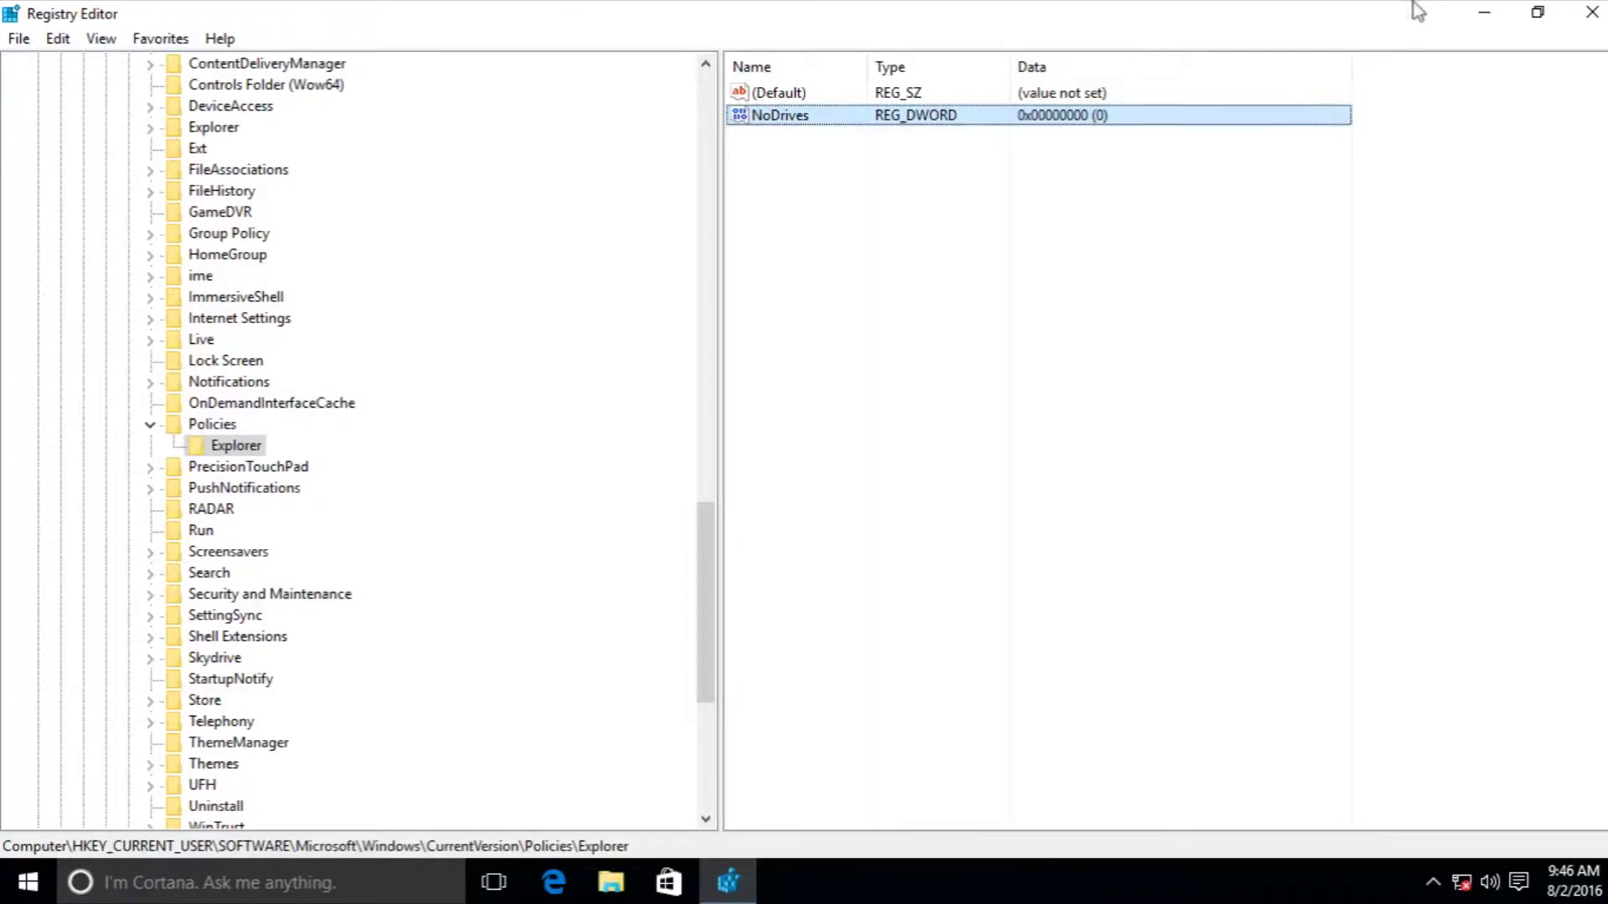
{"action": "left_click", "coordinate": [1483, 13]}
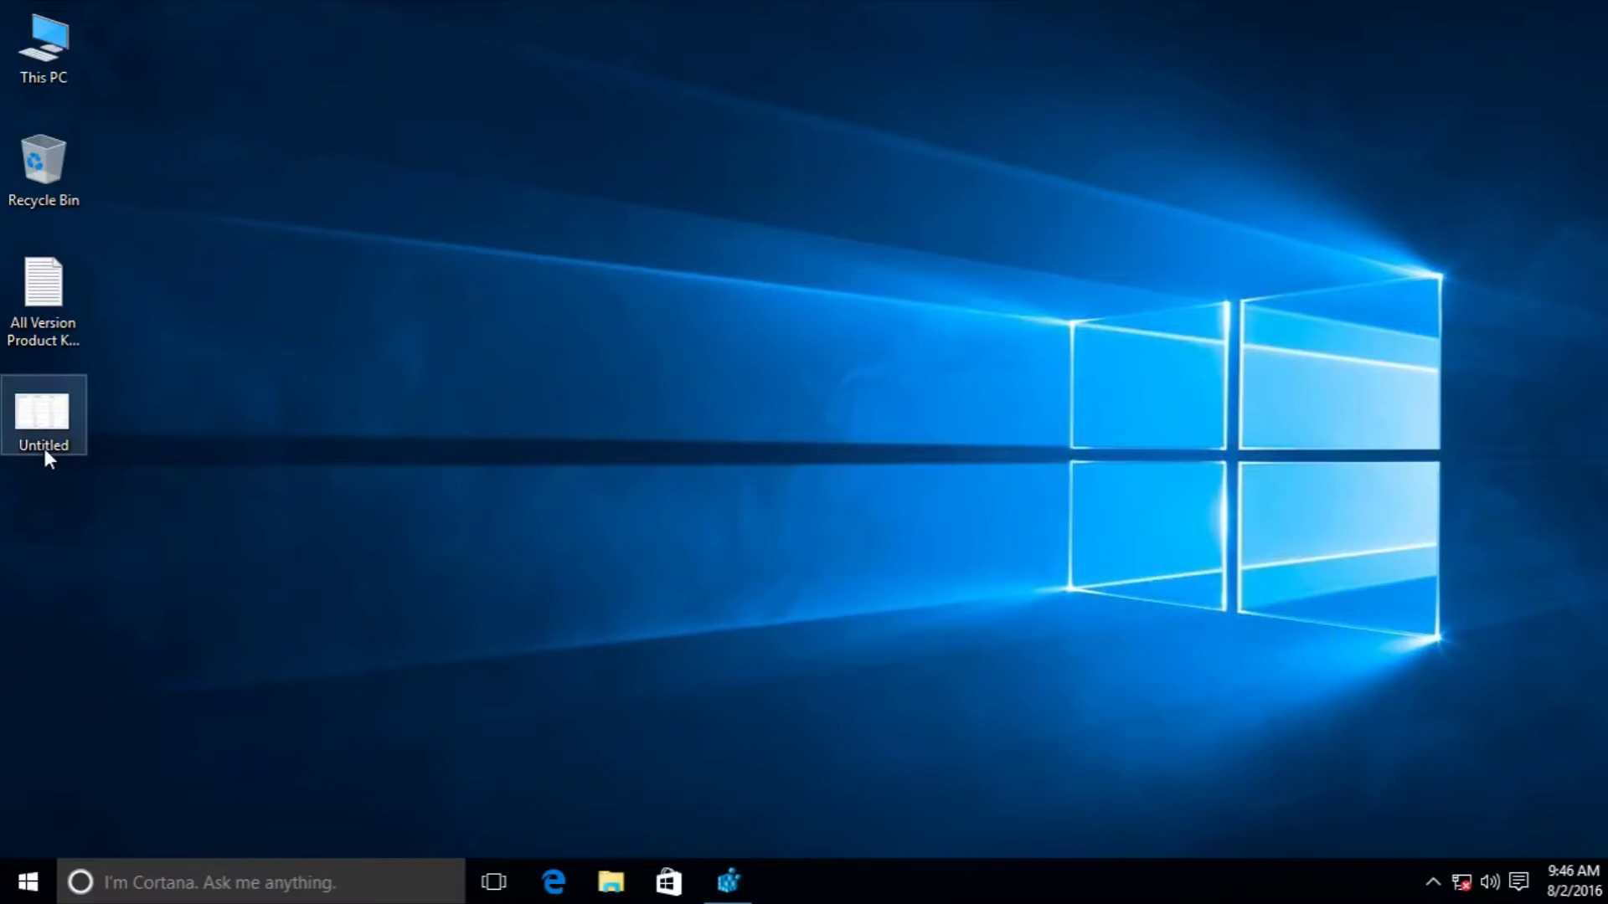
{"action": "double_click", "coordinate": [65, 446]}
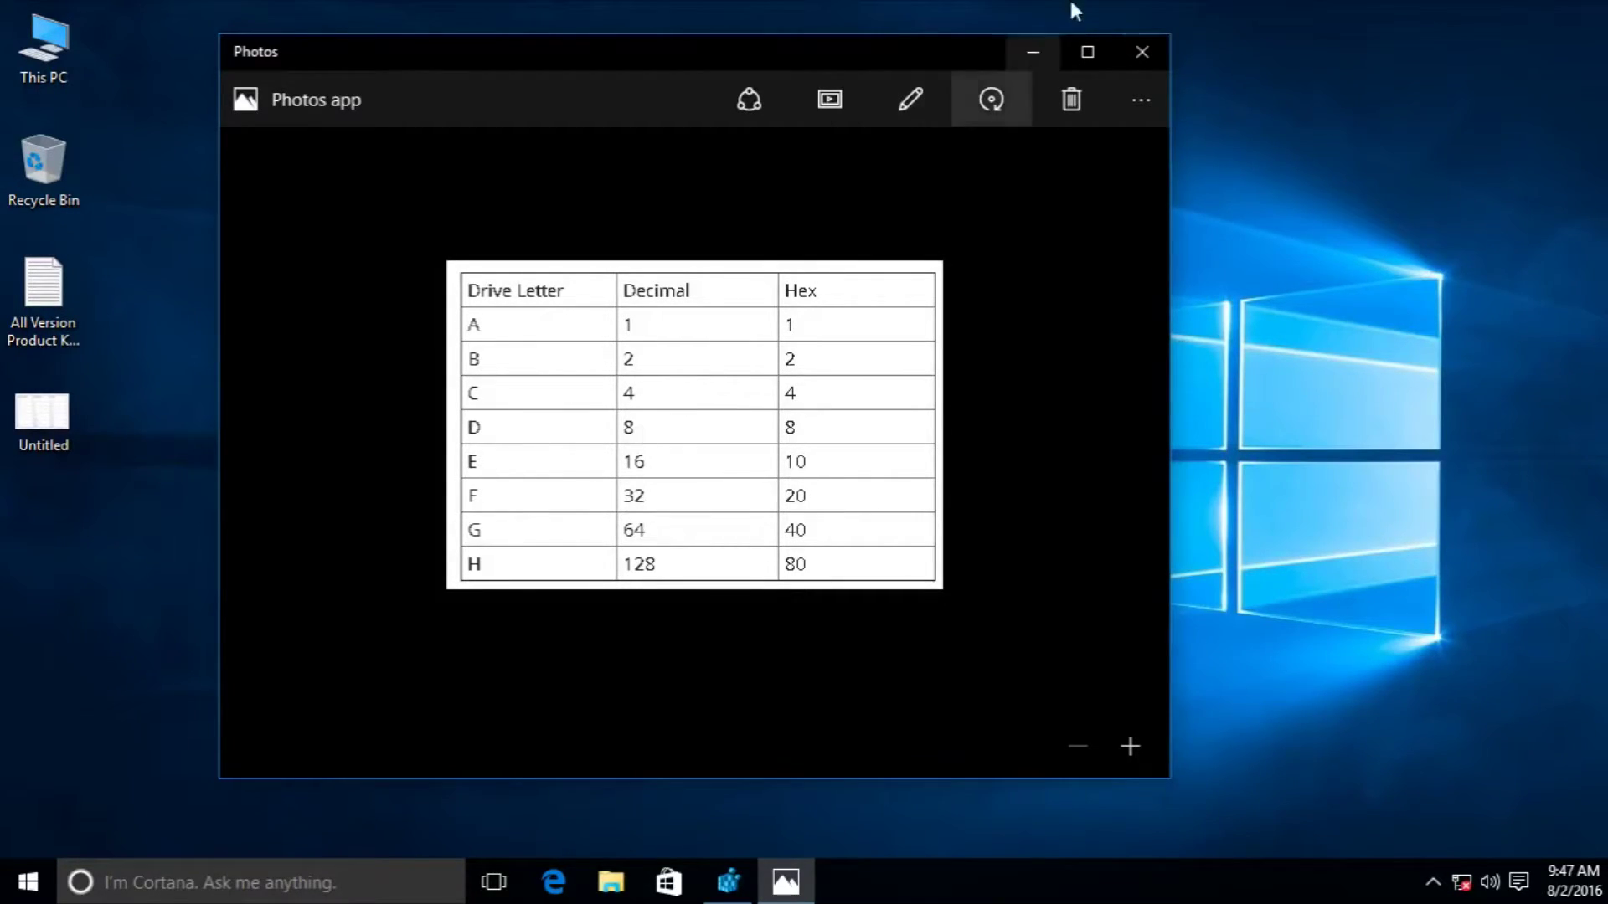
{"action": "left_click", "coordinate": [1034, 52]}
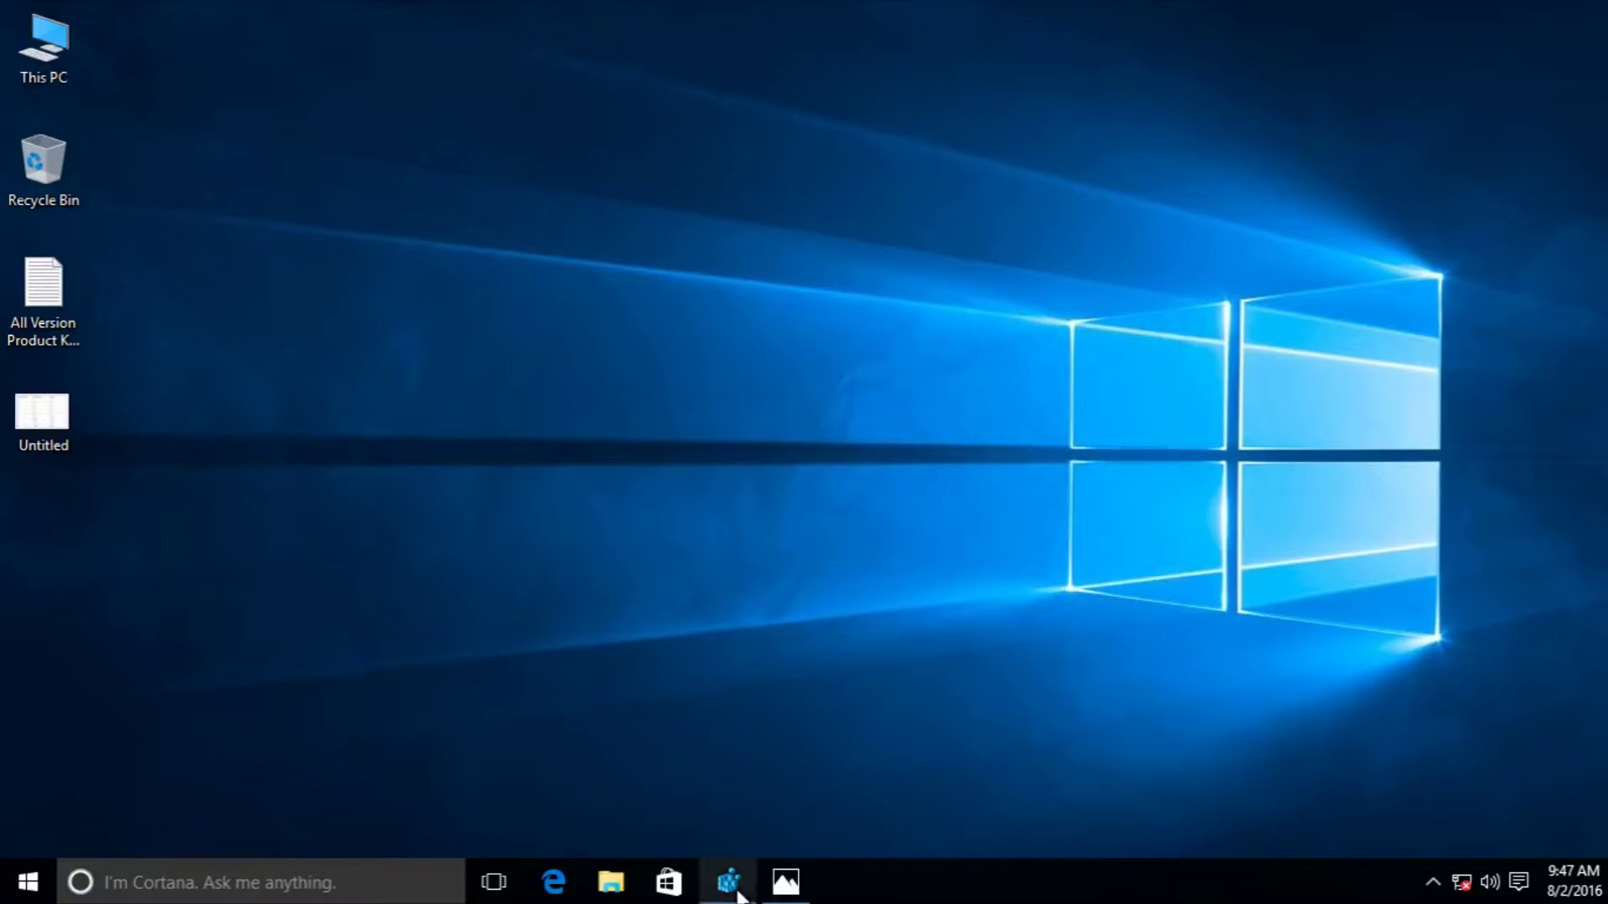
{"action": "left_click", "coordinate": [732, 883]}
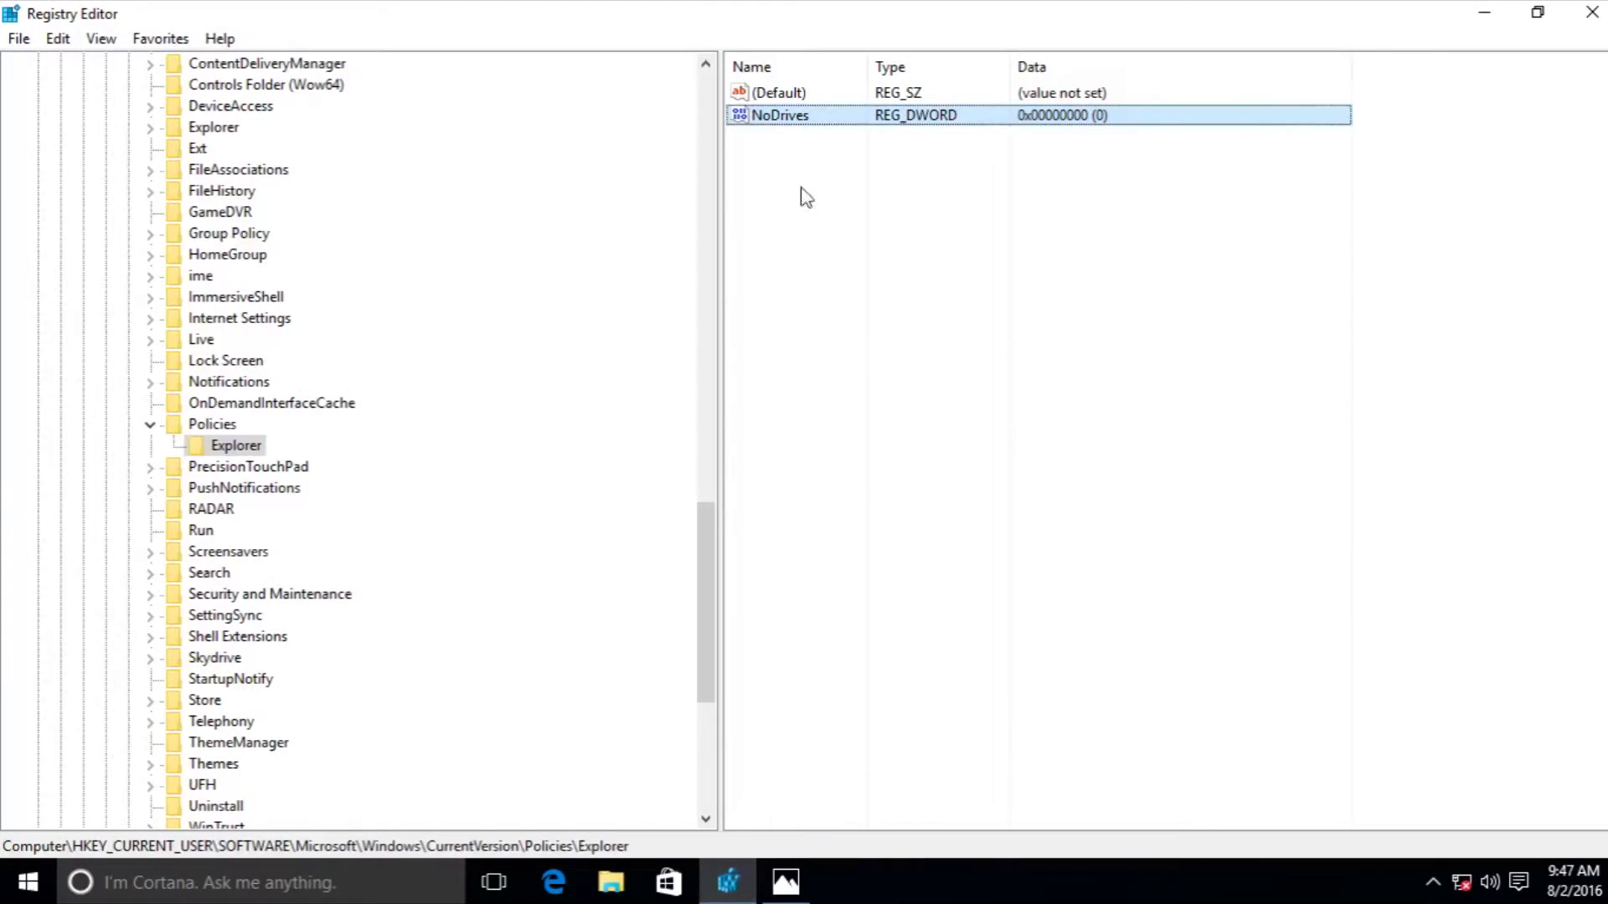
Step: Set the NoDrives value data to 8 in decimal
{"action": "double_click", "coordinate": [771, 121]}
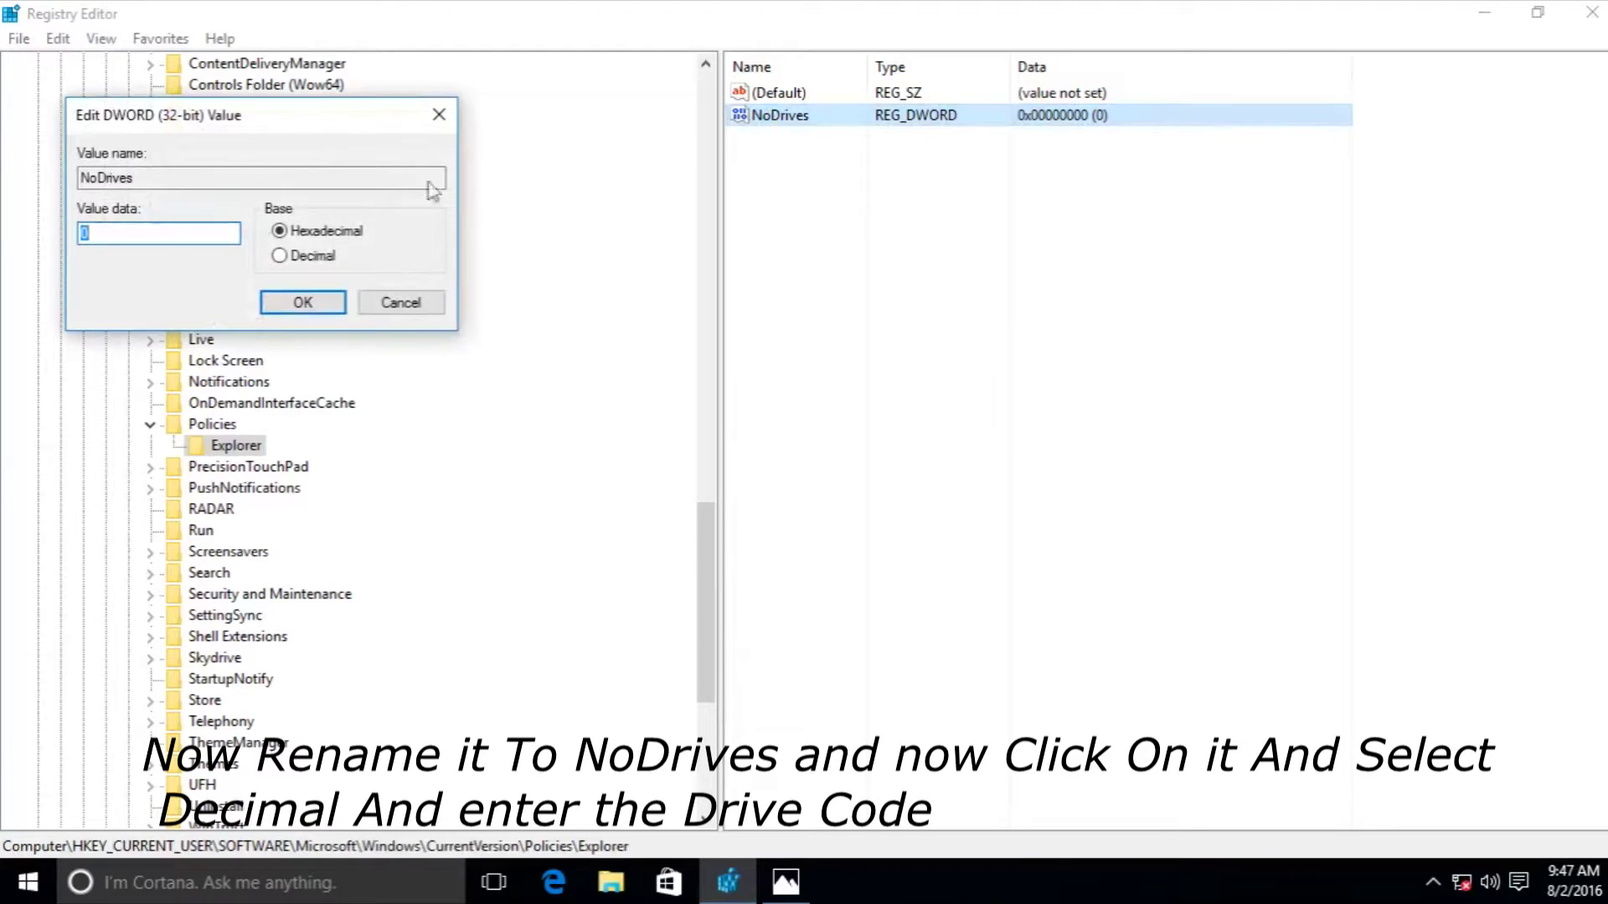
{"action": "left_click_drag", "start_coordinate": [226, 116], "coordinate": [1022, 191]}
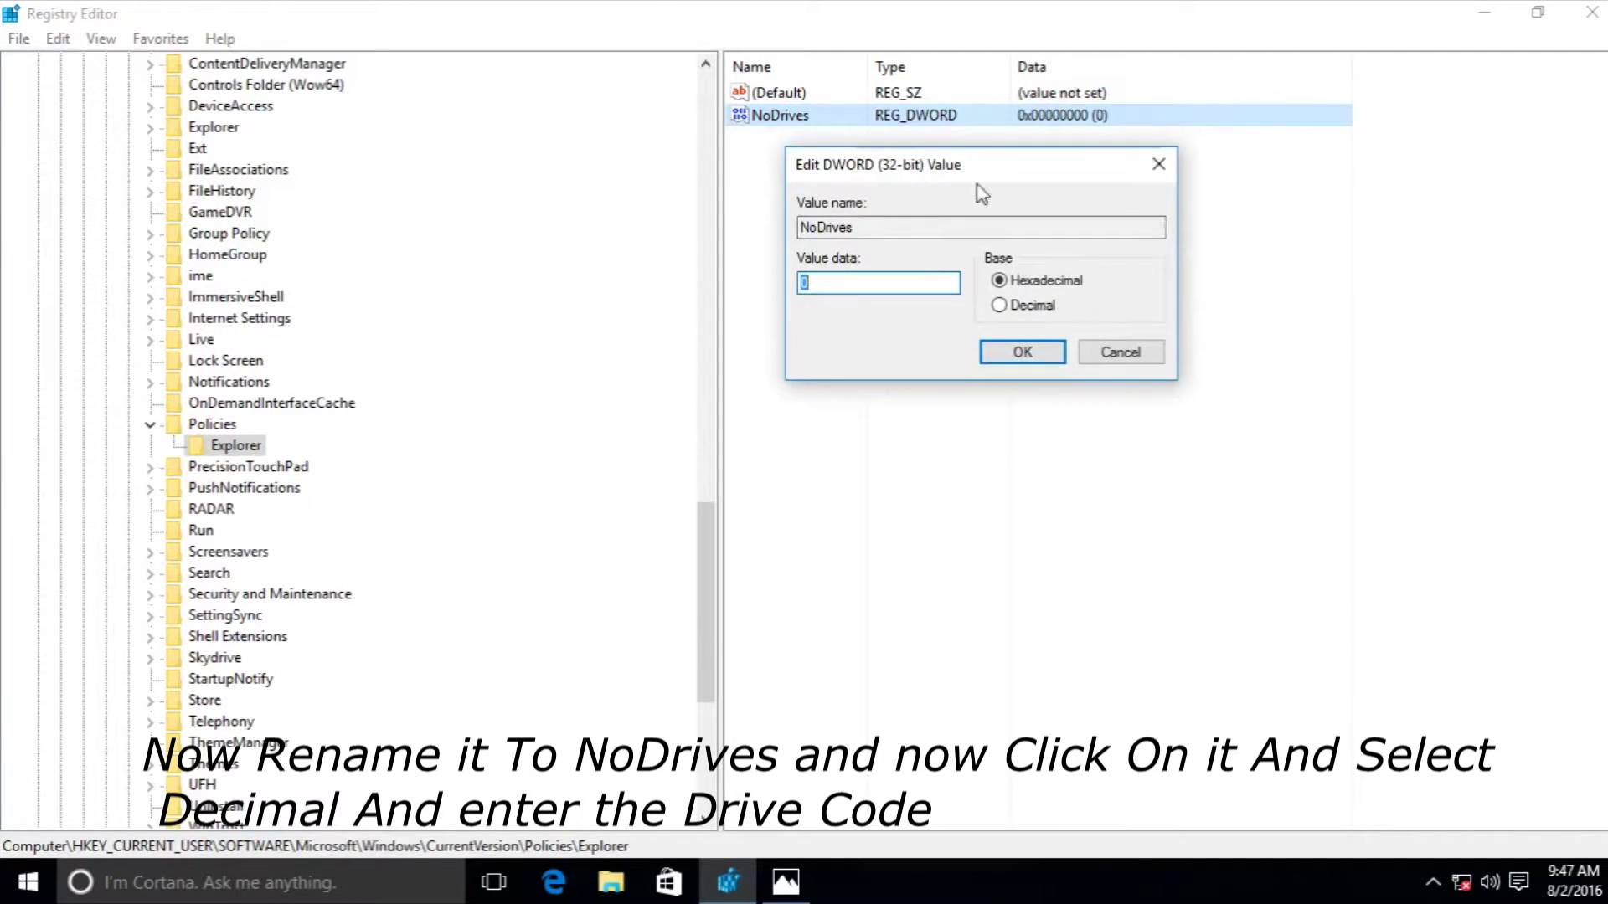
{"action": "left_click", "coordinate": [1032, 313]}
{"action": "left_click", "coordinate": [924, 282]}
{"action": "type", "text": "8"}
{"action": "left_click", "coordinate": [1040, 357]}
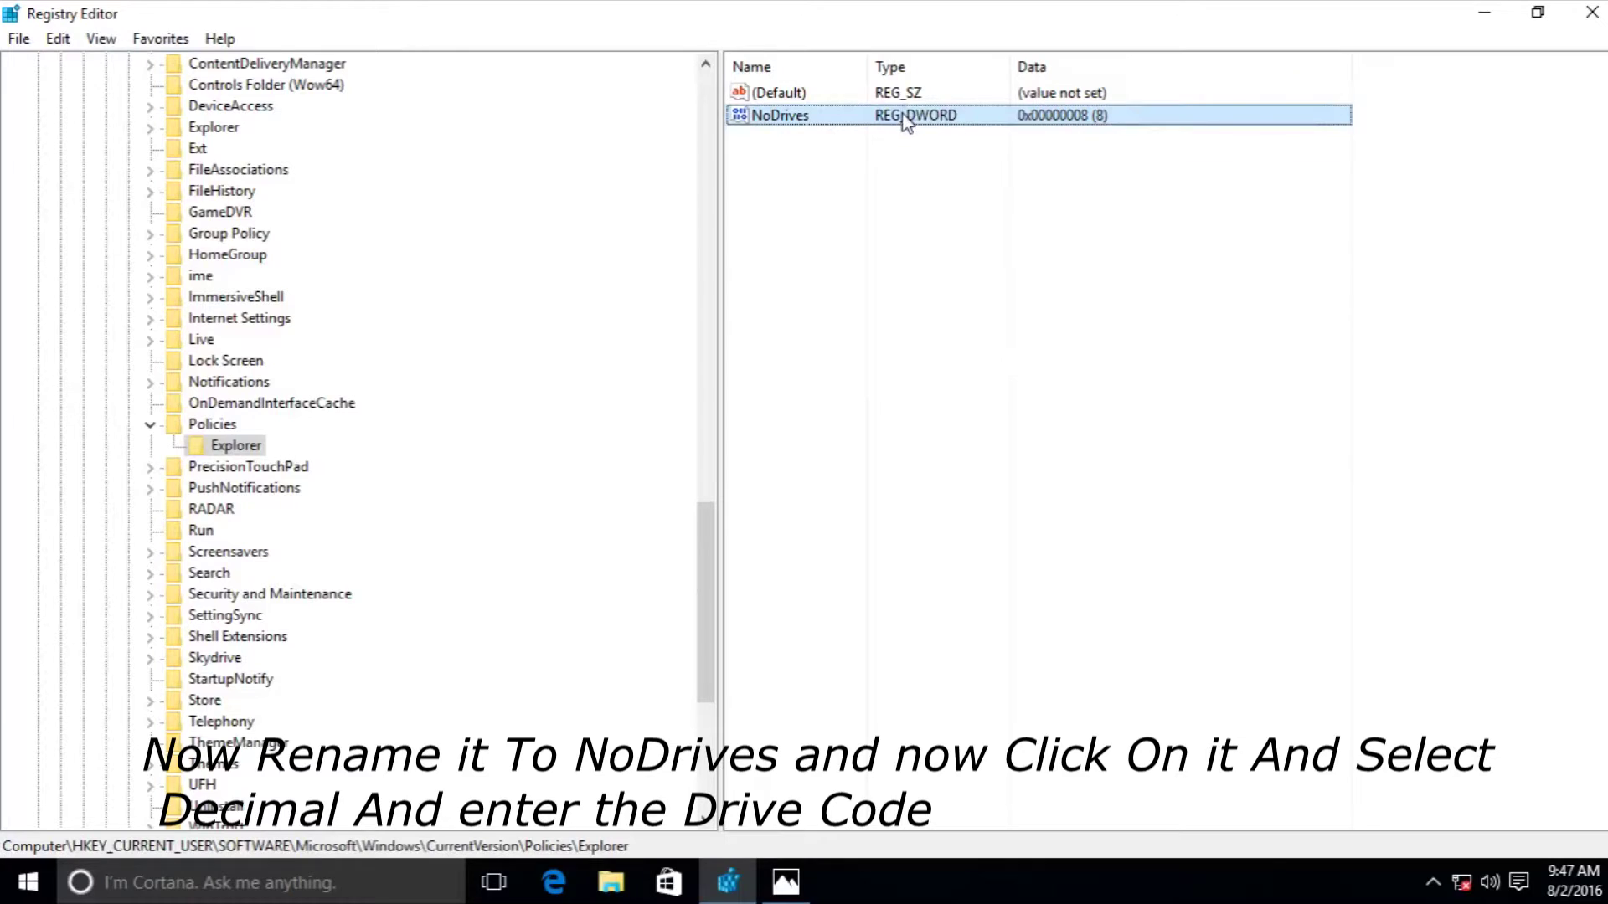
Step: Exit Registry Editor with File > Exit
{"action": "left_click", "coordinate": [19, 40]}
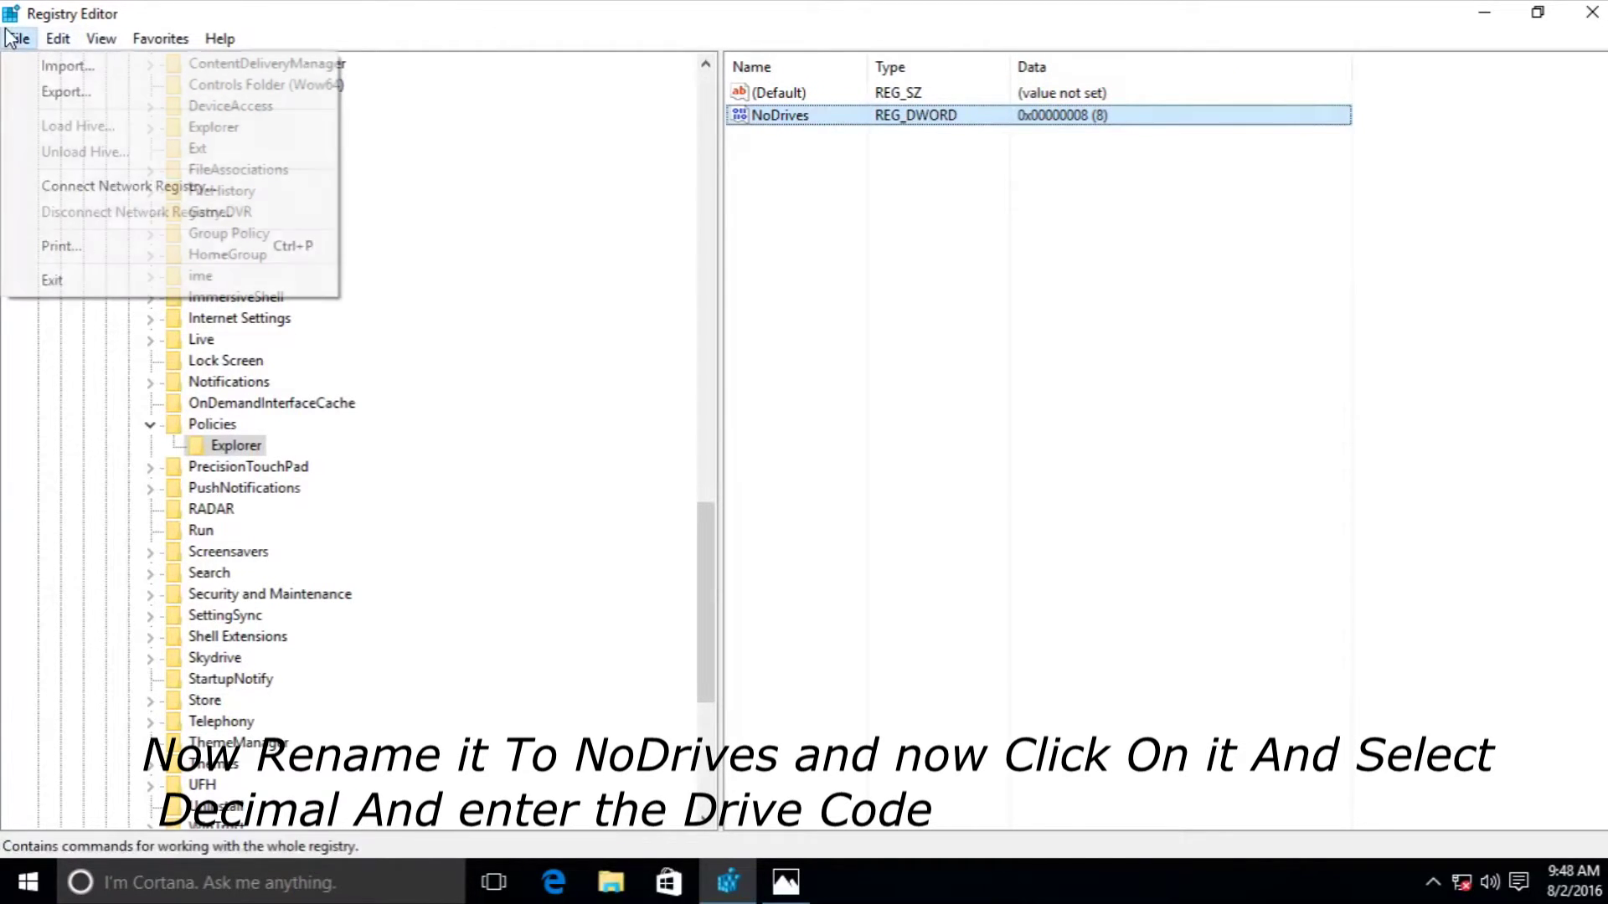
{"action": "left_click", "coordinate": [67, 281]}
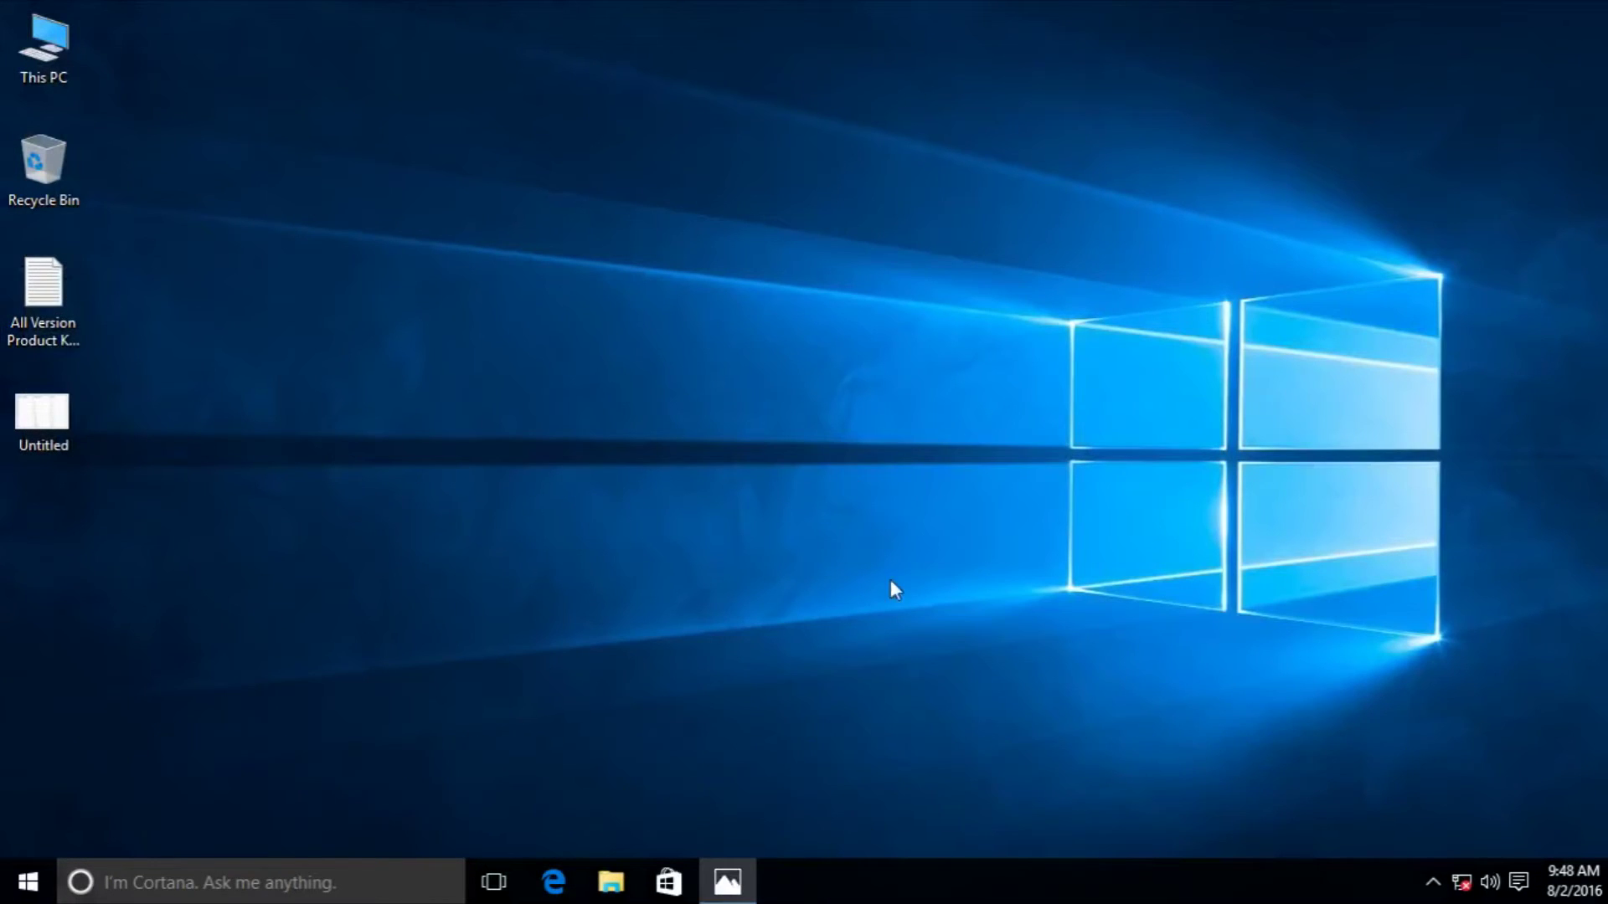
{"action": "right_click", "coordinate": [877, 879]}
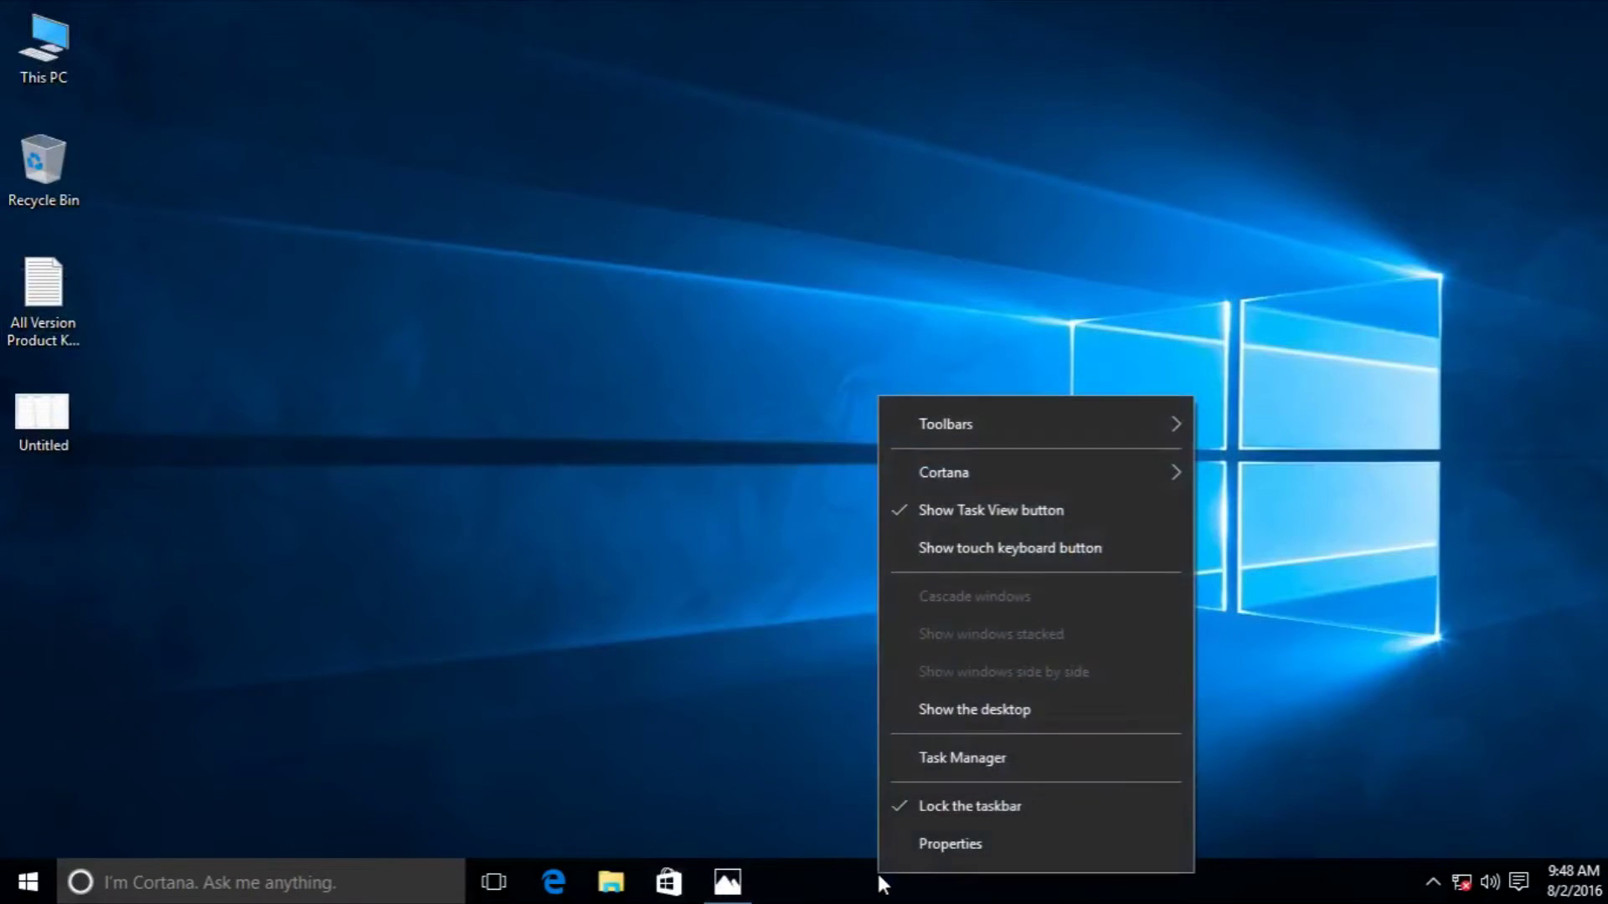
Step: Open Task Manager in More details view on the Details tab
{"action": "left_click", "coordinate": [967, 759]}
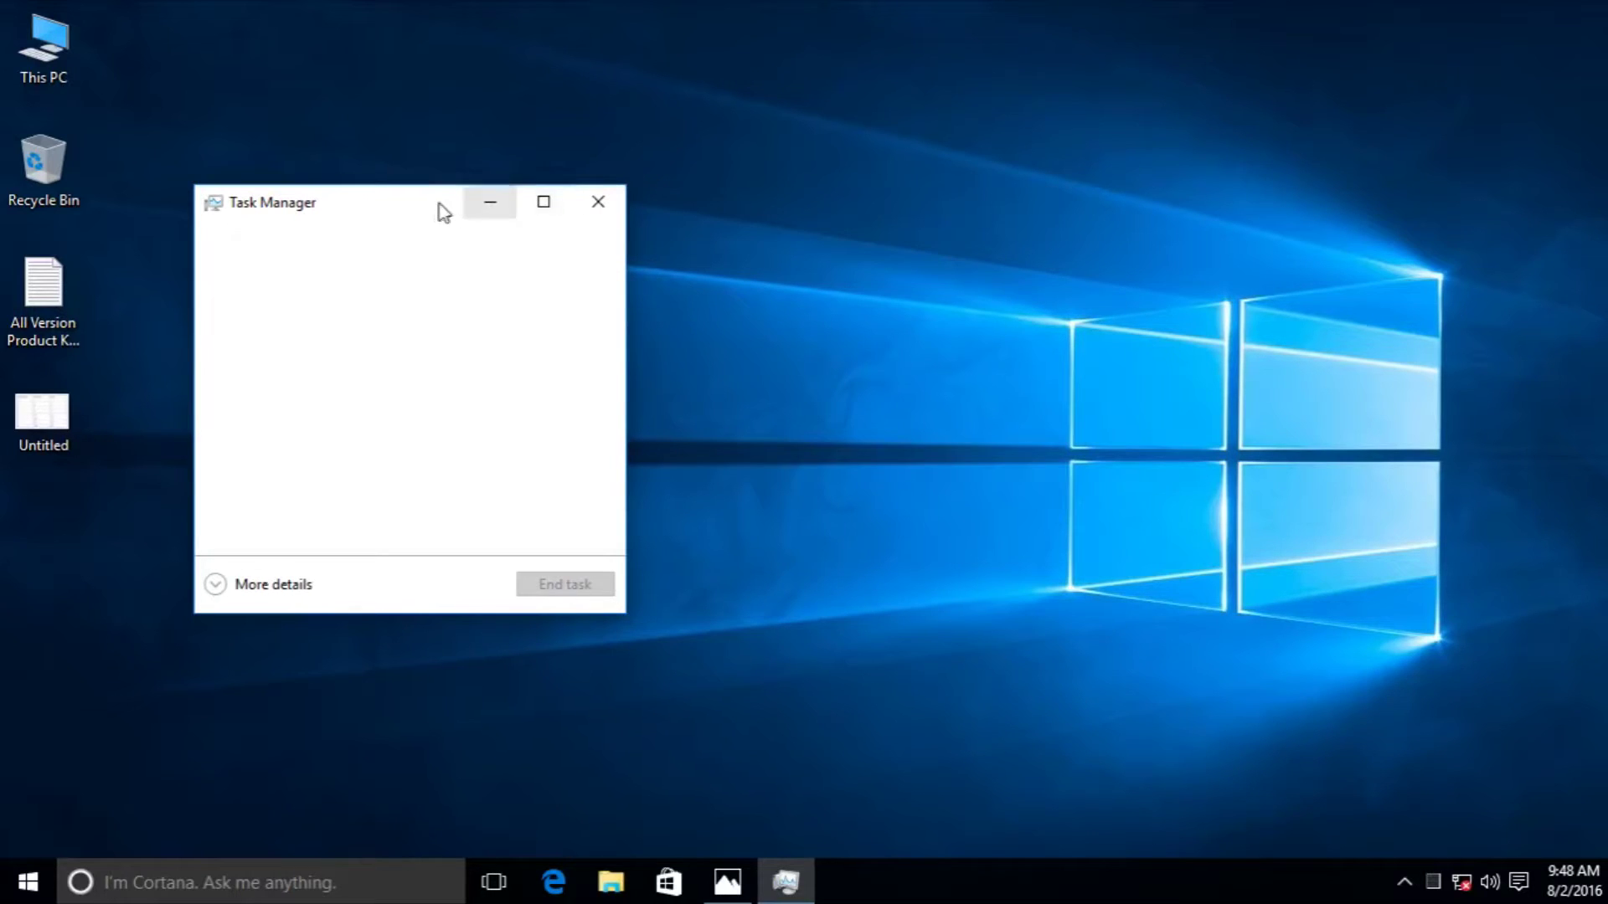
{"action": "left_click_drag", "start_coordinate": [442, 210], "coordinate": [447, 203]}
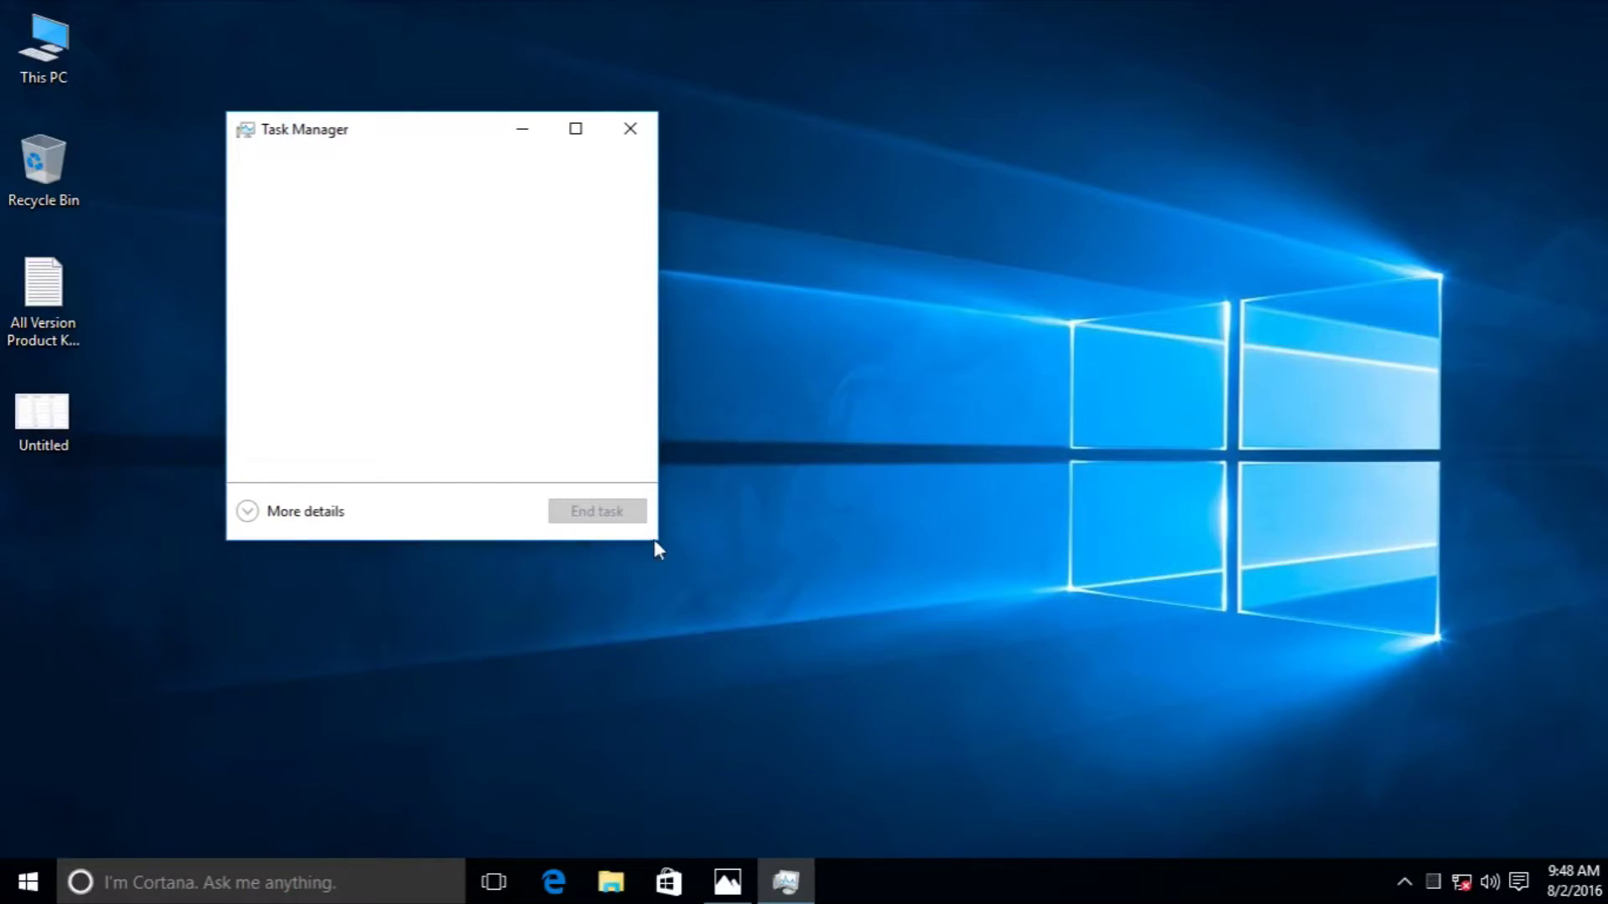
{"action": "left_click", "coordinate": [304, 511]}
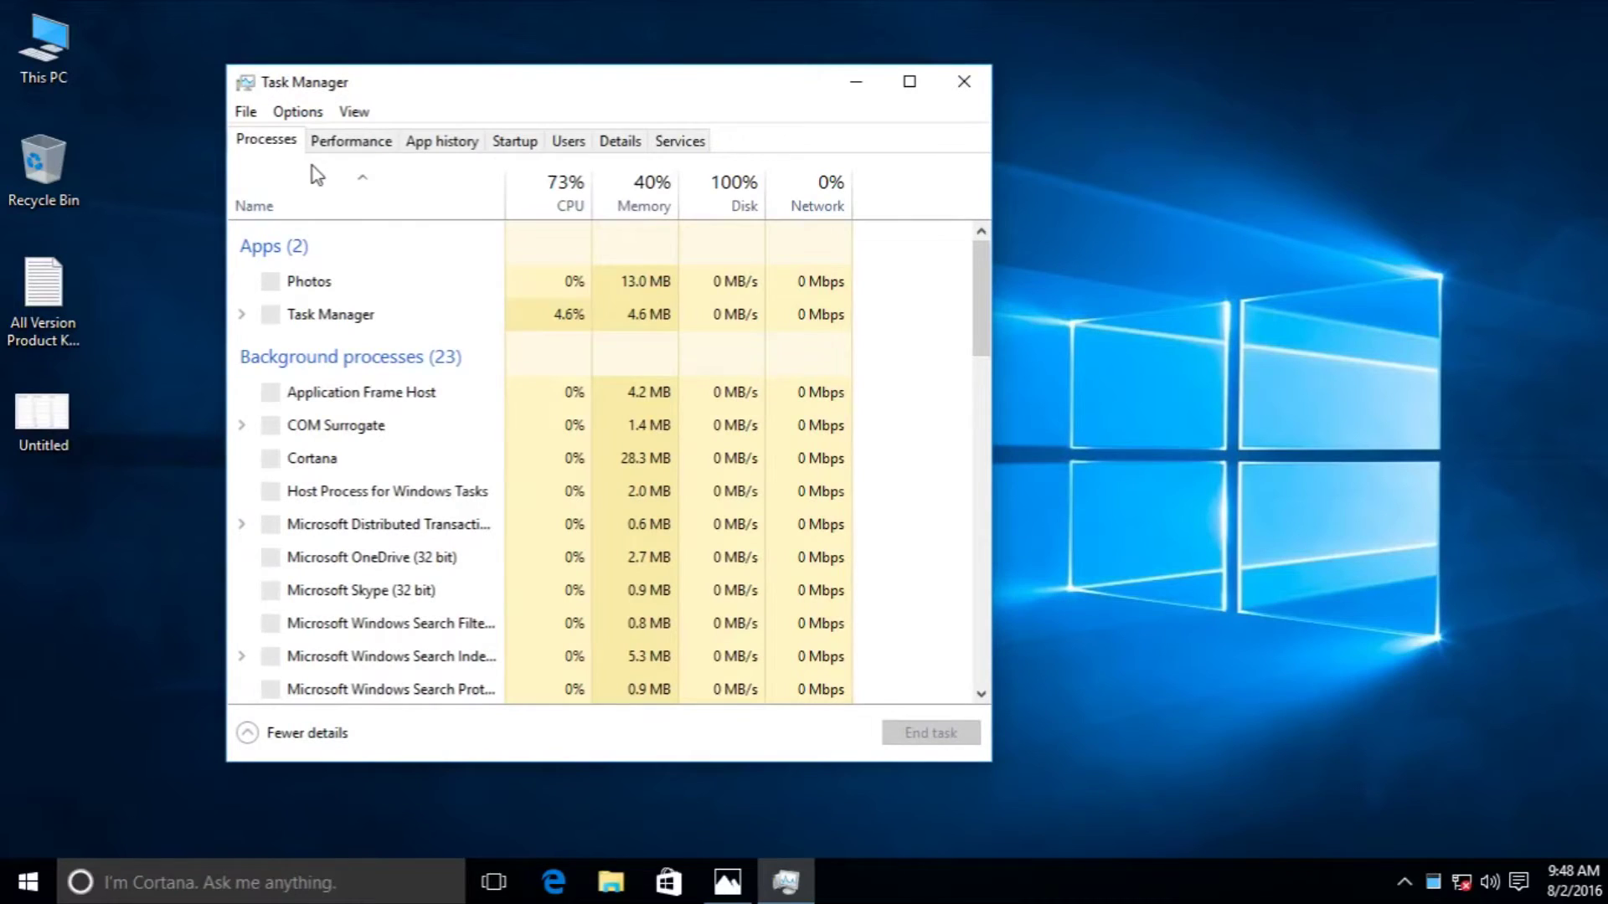
{"action": "left_click", "coordinate": [618, 143]}
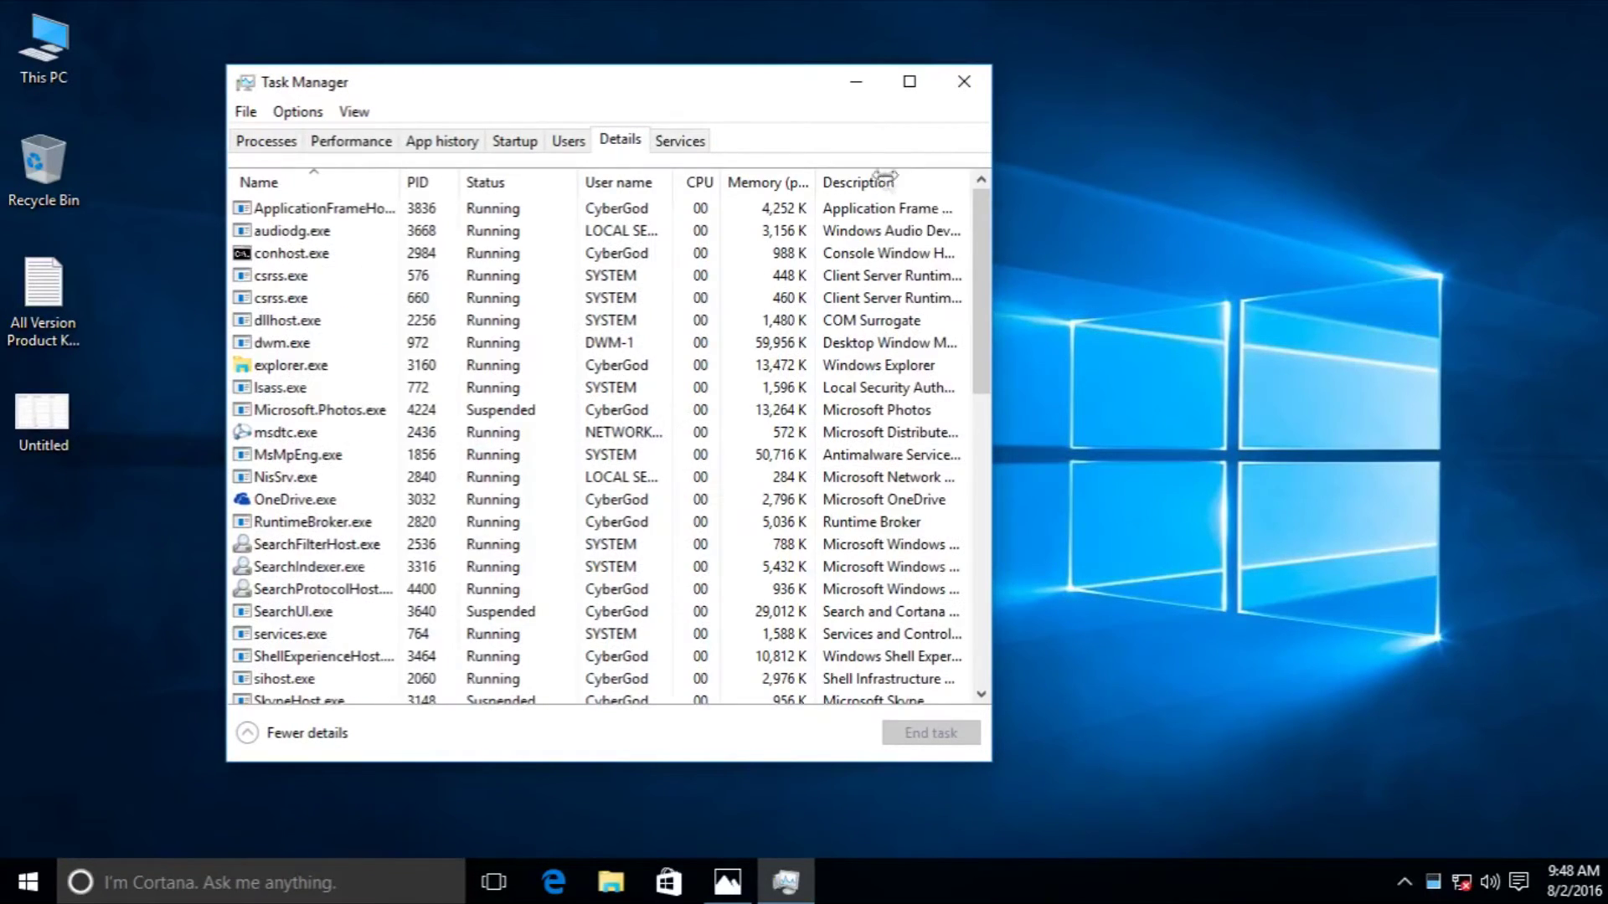
{"action": "mouse_move", "coordinate": [982, 252]}
{"action": "left_mouse_down"}
{"action": "mouse_move", "coordinate": [981, 295]}
{"action": "mouse_move", "coordinate": [982, 184]}
{"action": "left_mouse_up"}
Step: End the explorer.exe process tree
{"action": "left_click", "coordinate": [321, 364]}
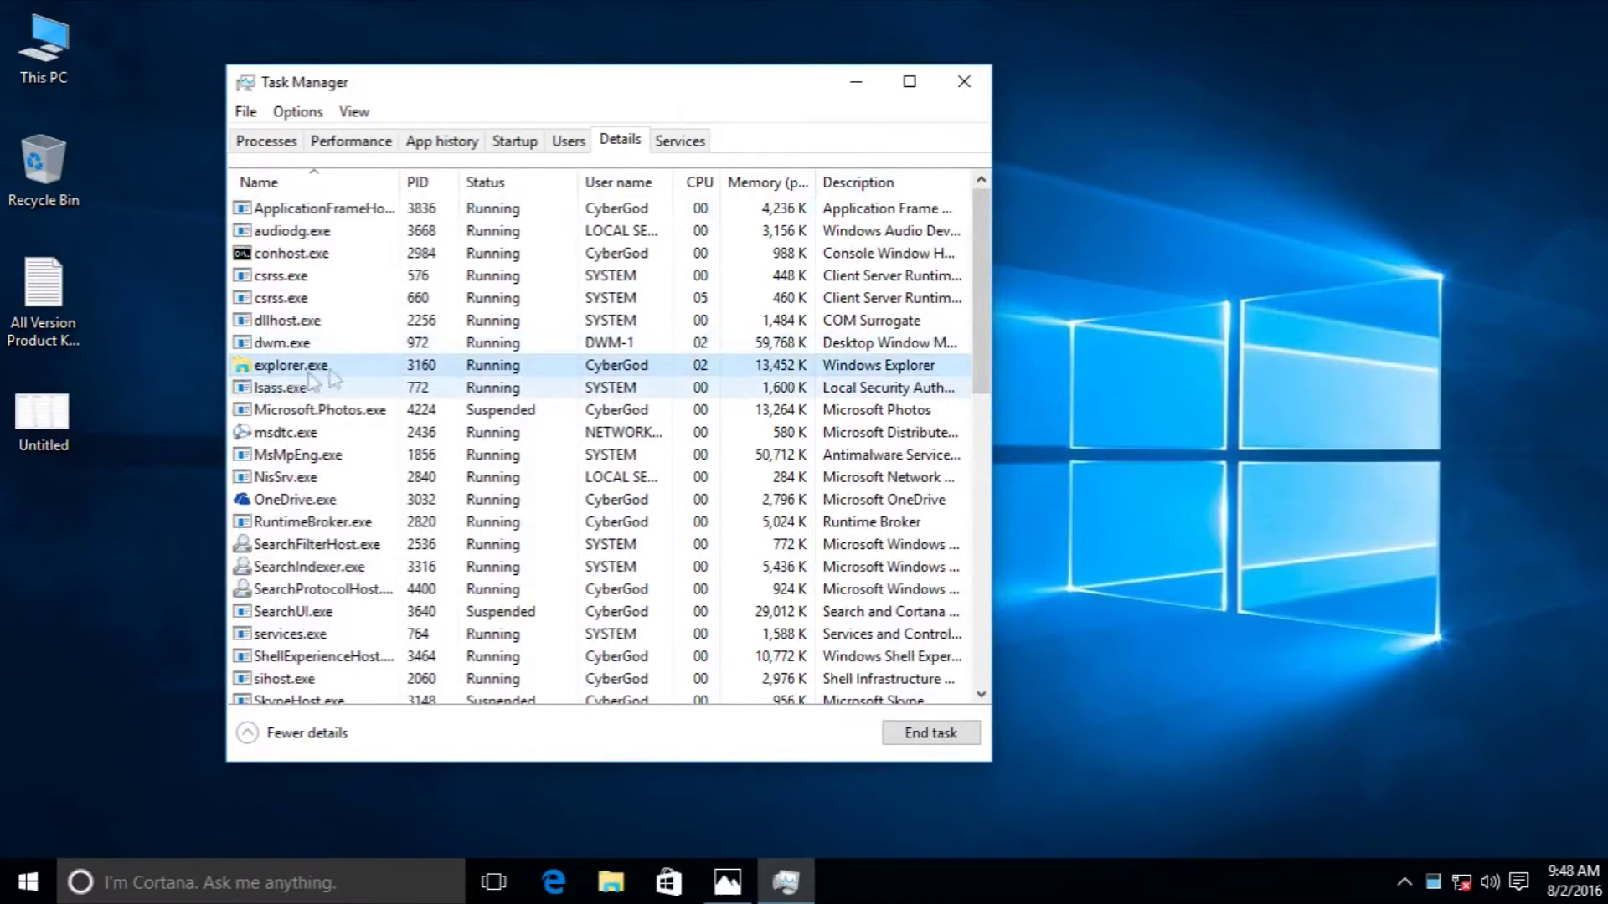
{"action": "right_click", "coordinate": [440, 366]}
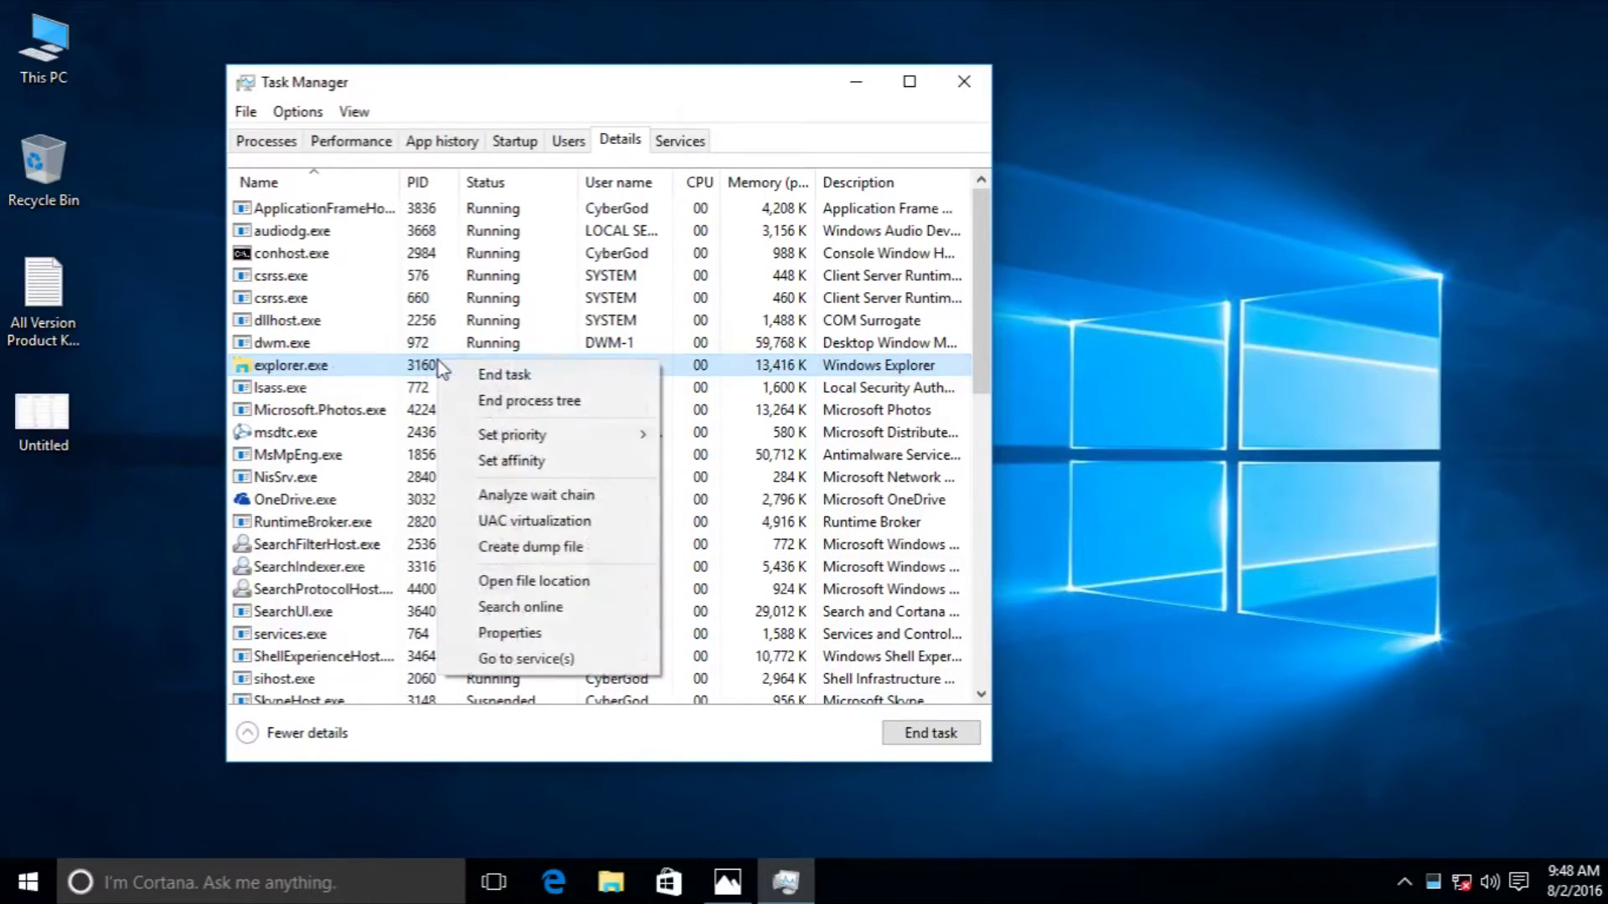
{"action": "left_click", "coordinate": [528, 404]}
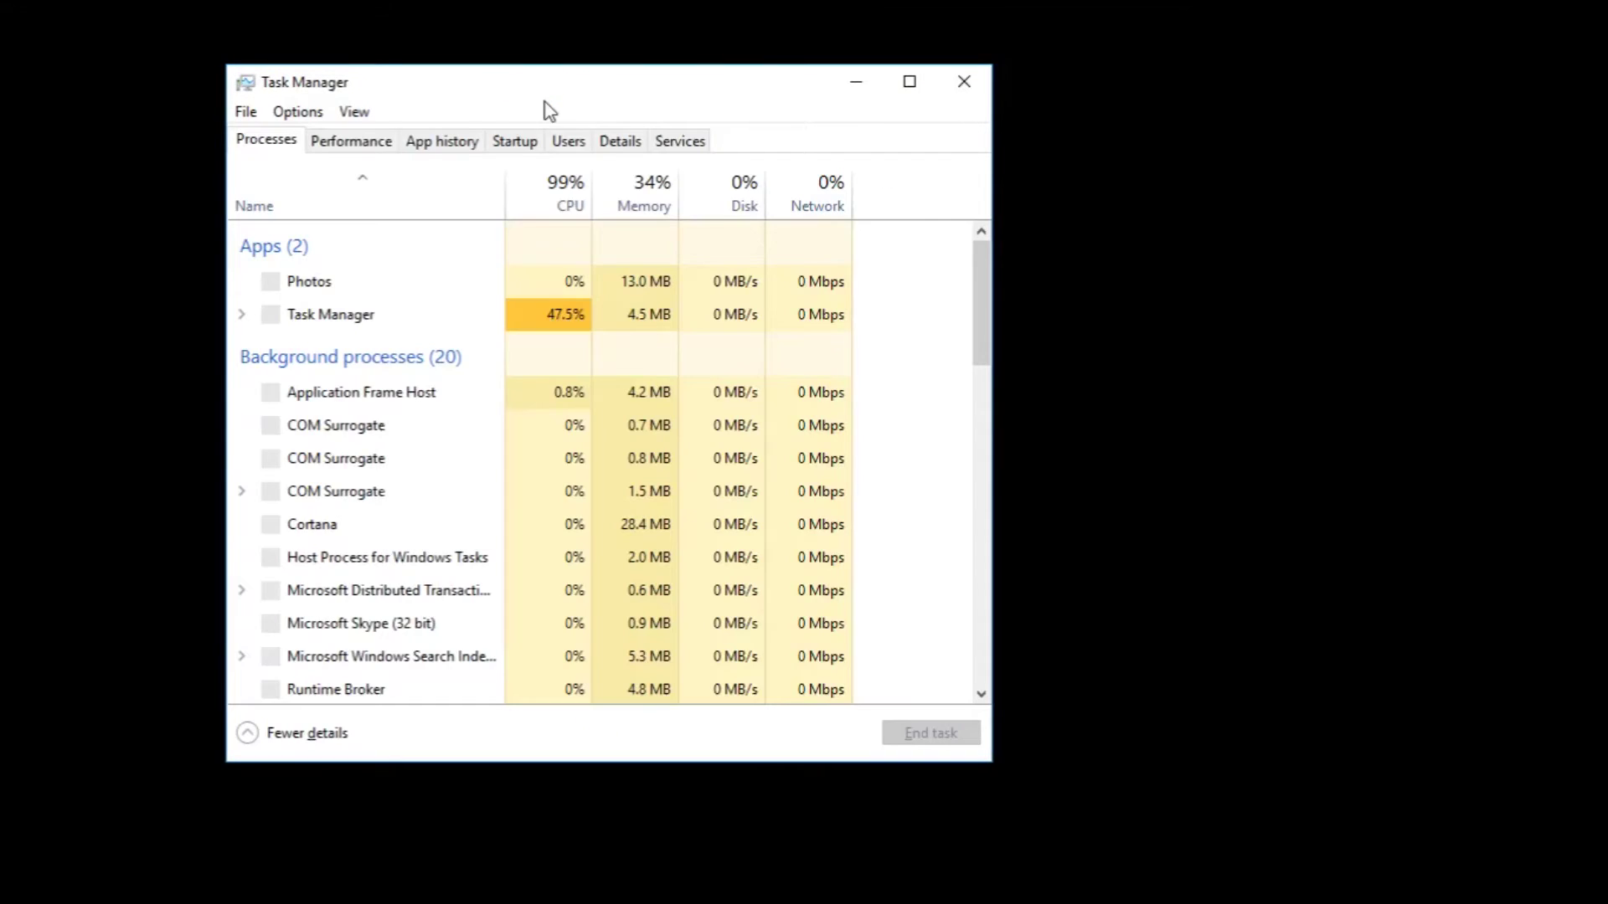
{"action": "left_click", "coordinate": [239, 112]}
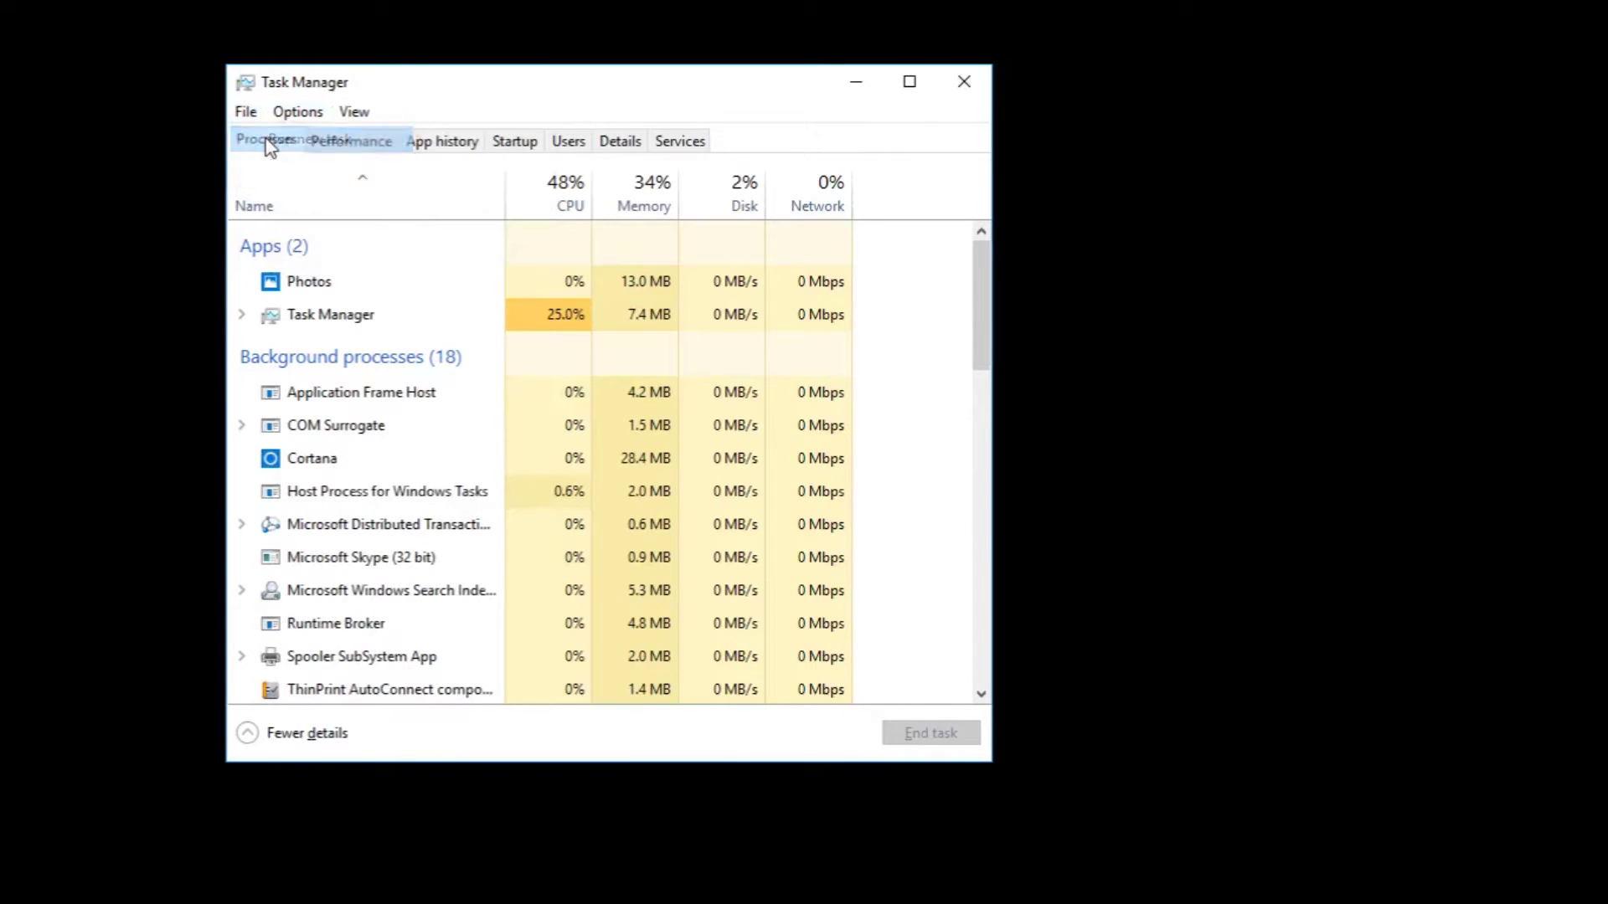
Step: Run Explorer.exe as a new task to restart the Windows shell
{"action": "left_click", "coordinate": [270, 143]}
{"action": "type", "text": "E"}
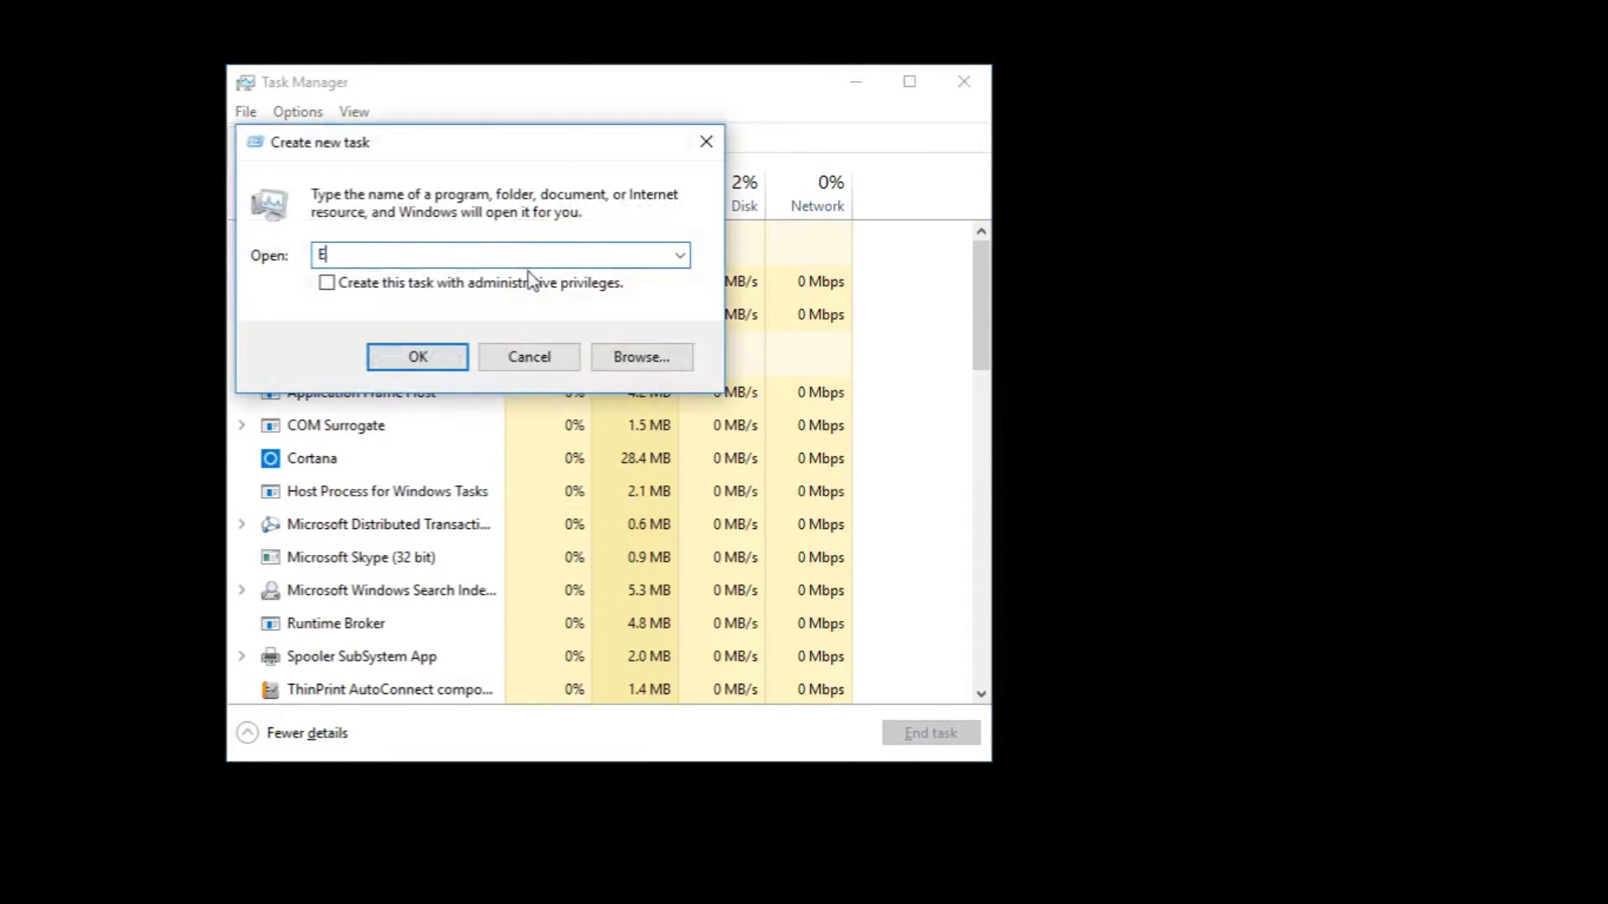
{"action": "type", "text": "xplorer.exe"}
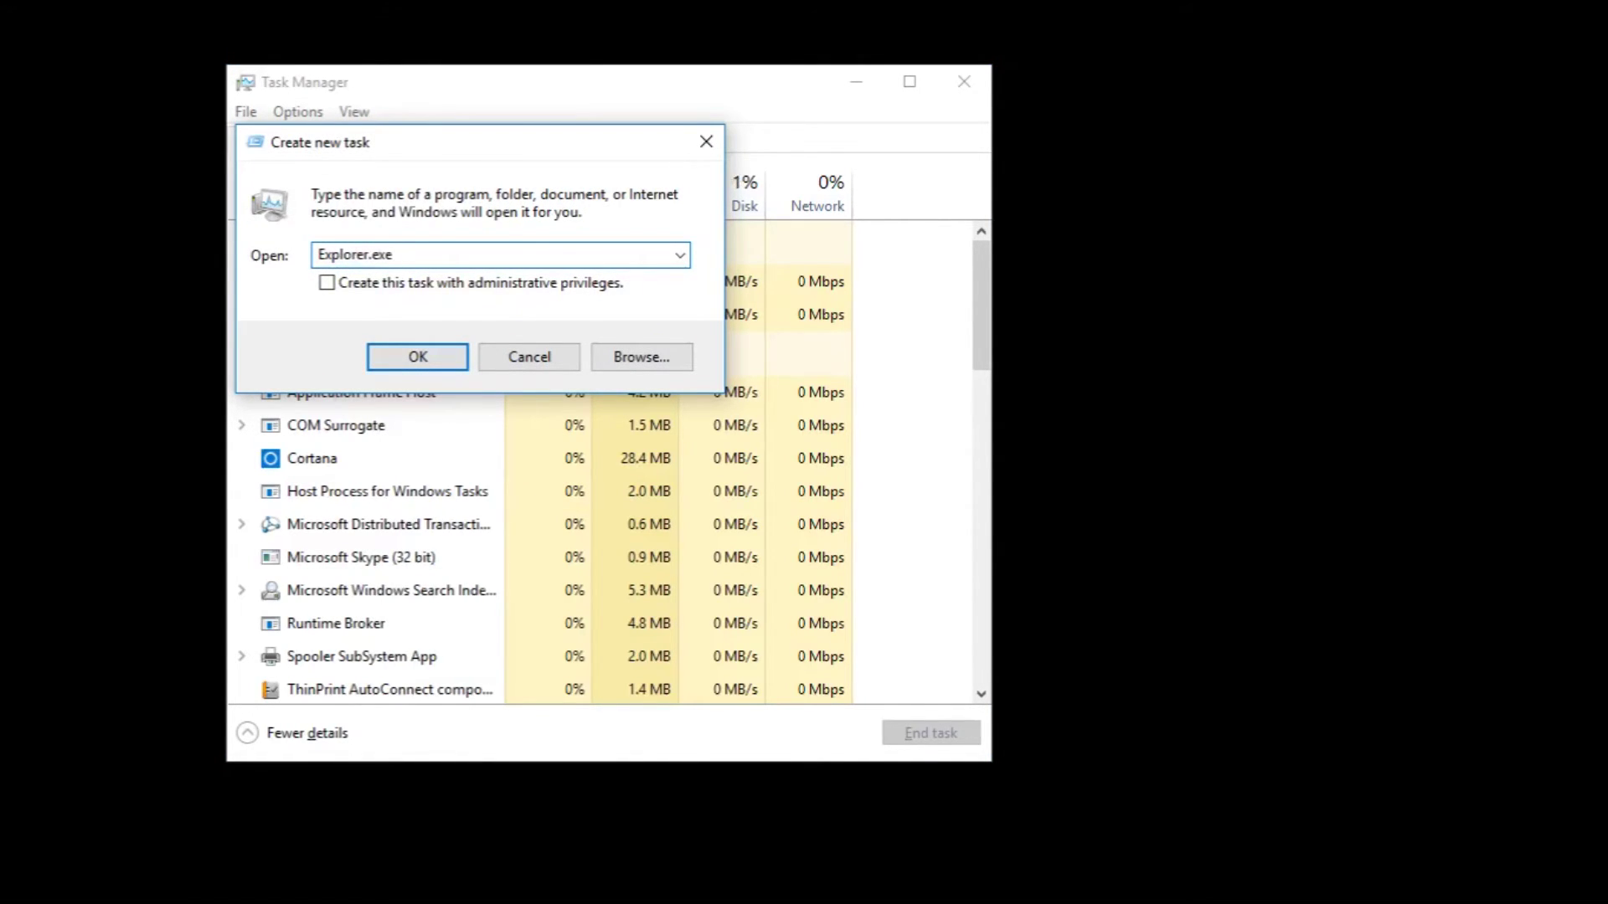
{"action": "key", "text": "Return"}
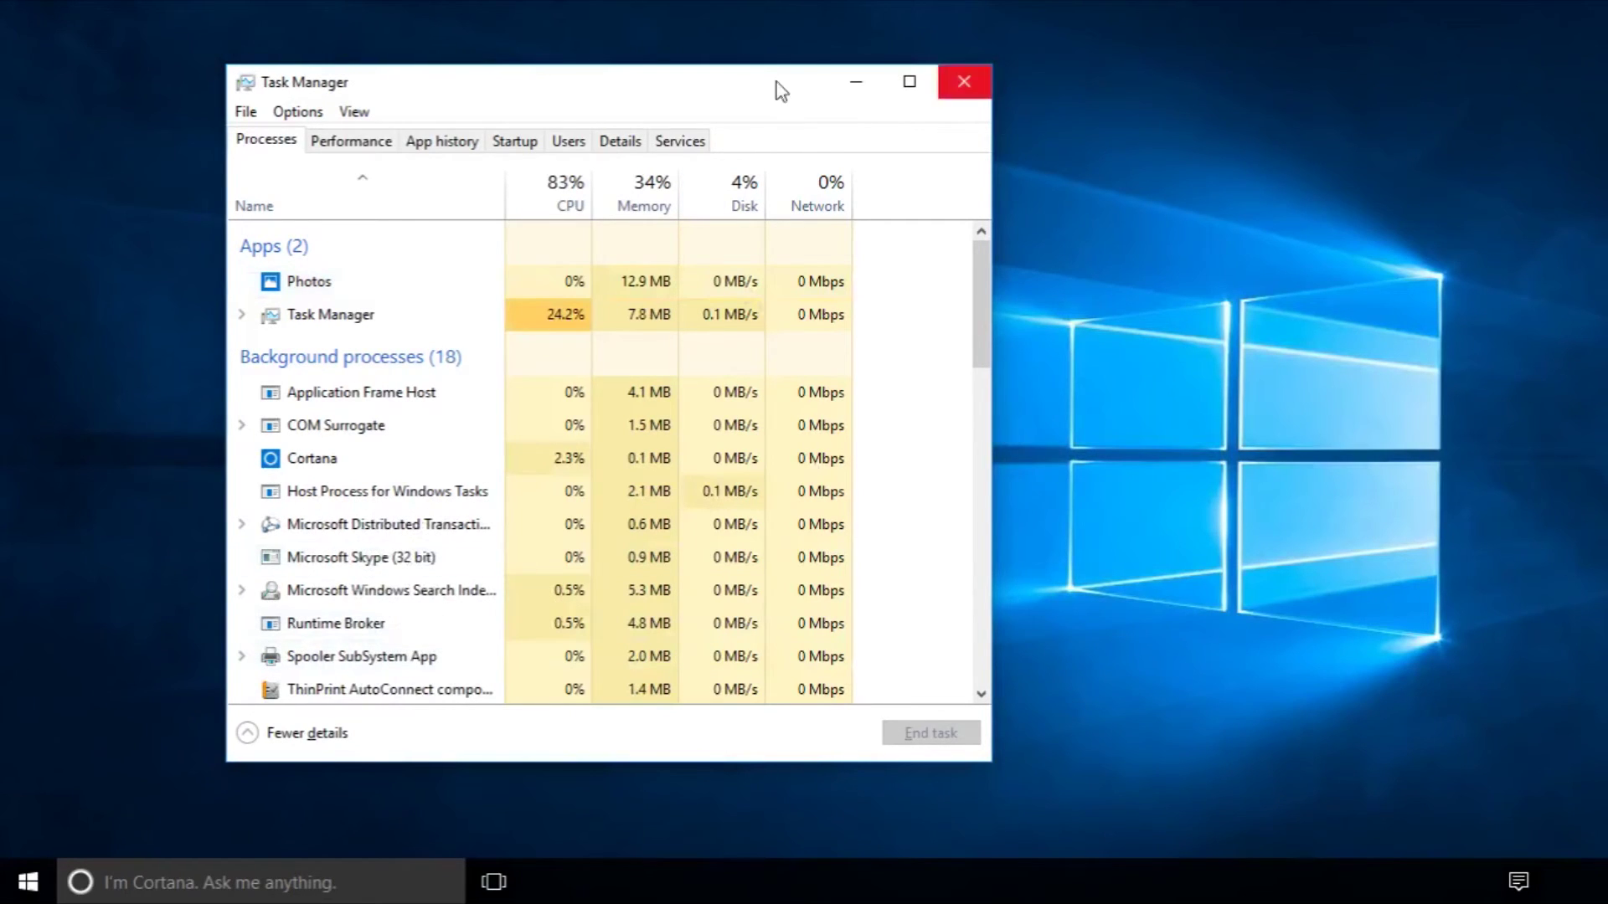
{"action": "left_click_drag", "start_coordinate": [776, 83], "coordinate": [833, 88]}
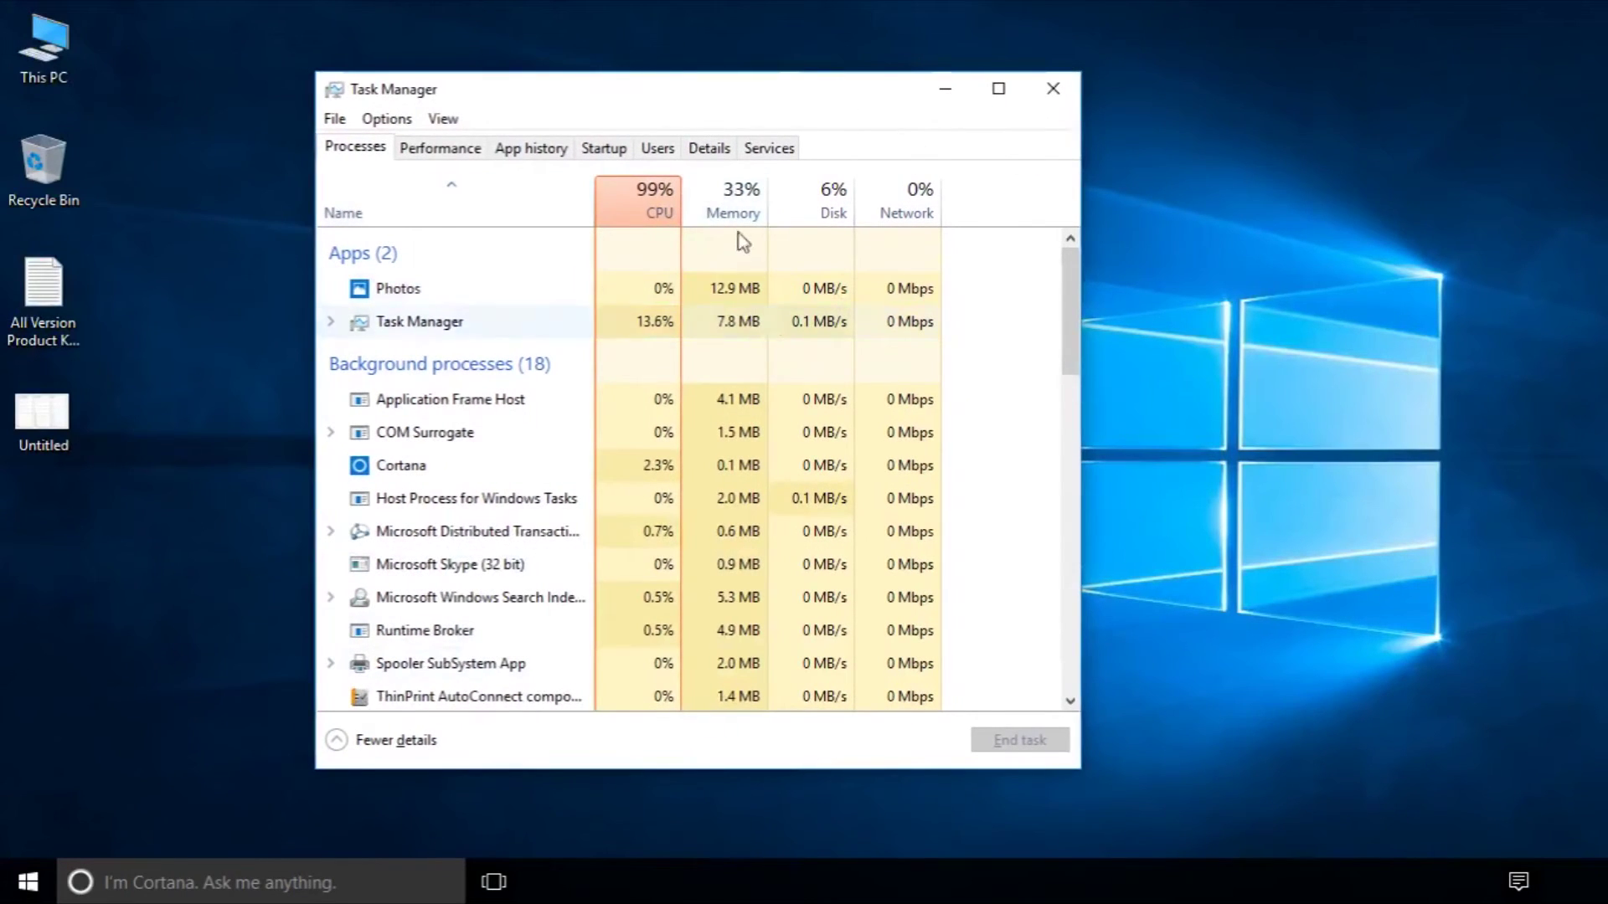
Step: Sort processes by memory, close Task Manager, and bring up the desktop context menu
{"action": "left_click", "coordinate": [740, 199]}
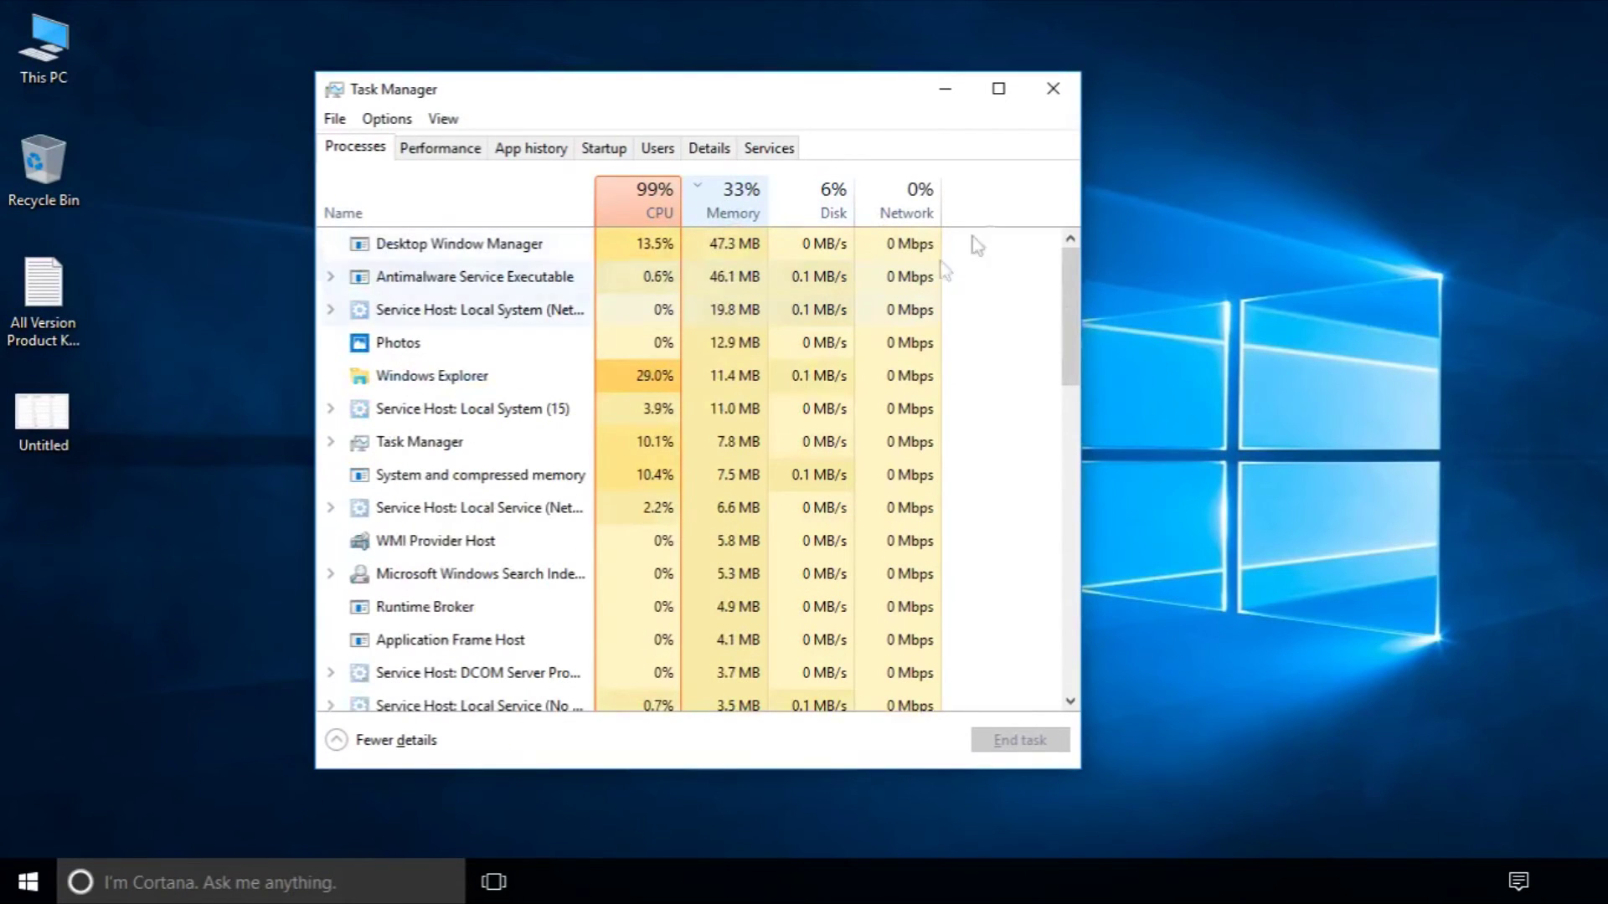
{"action": "left_click", "coordinate": [1063, 72]}
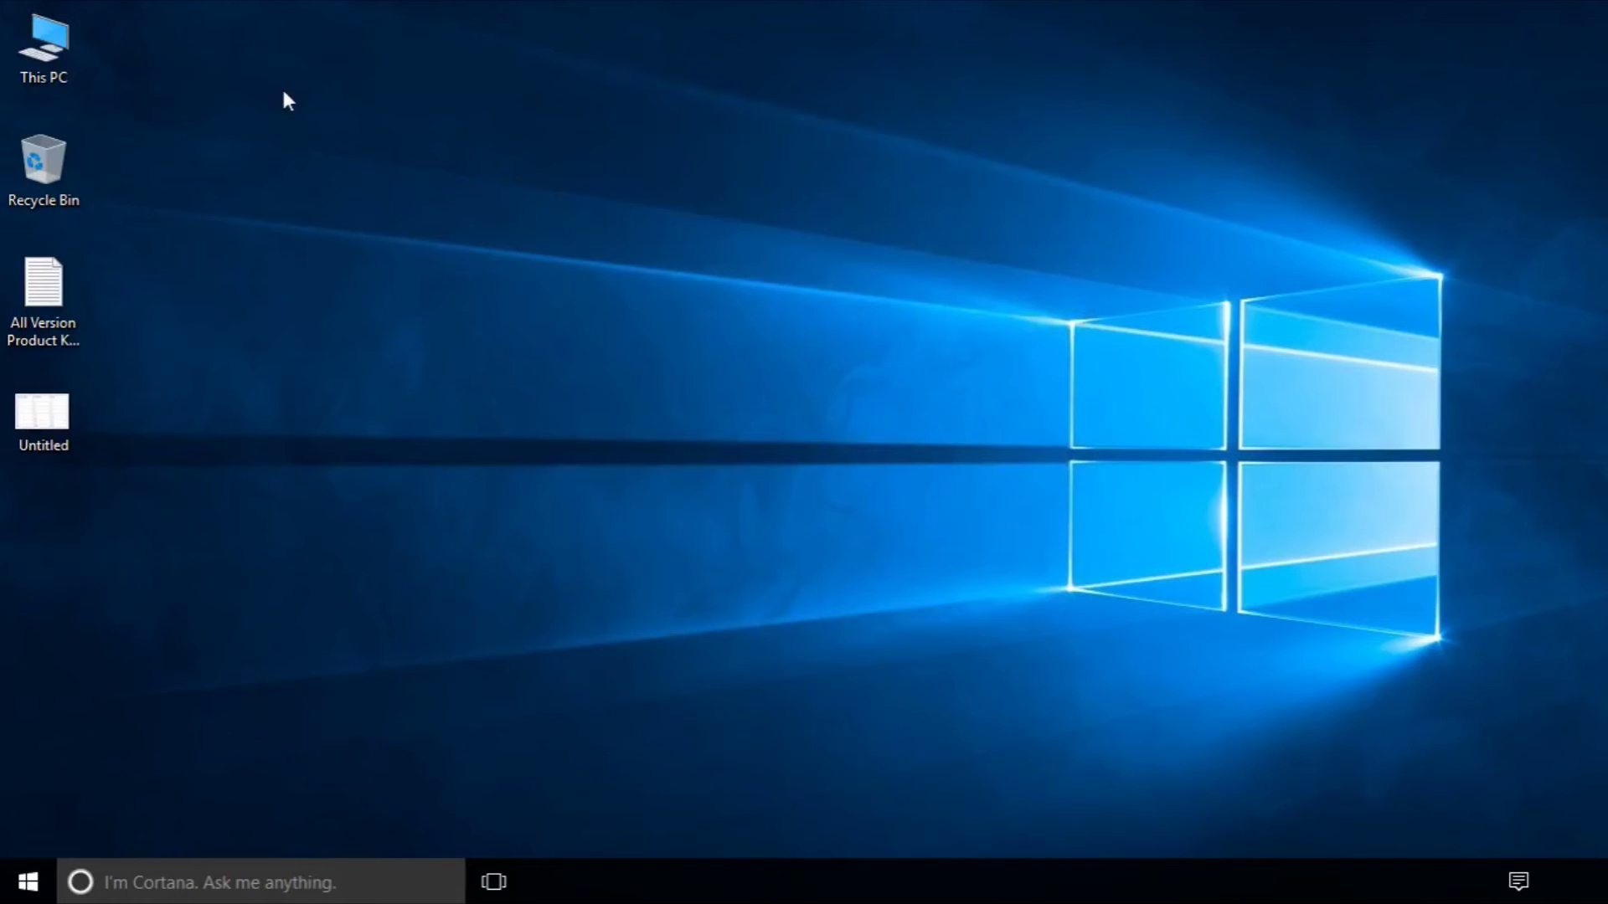
{"action": "right_click", "coordinate": [281, 87]}
{"action": "left_click", "coordinate": [341, 154]}
{"action": "key", "text": "super+e"}
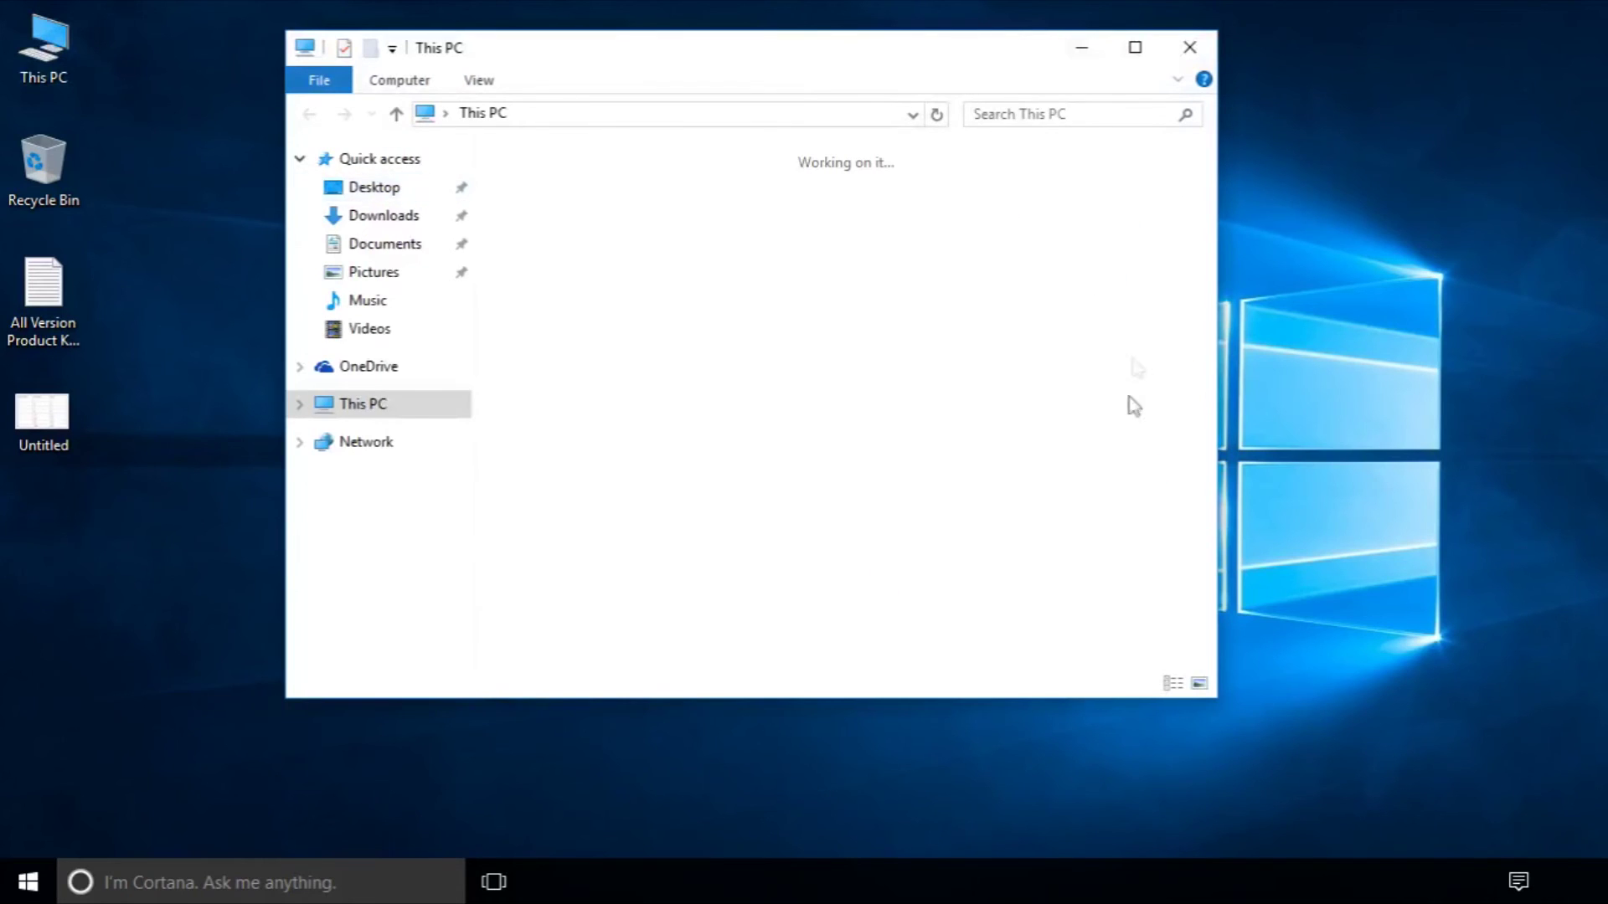
{"action": "mouse_move", "coordinate": [1064, 484]}
{"action": "left_mouse_down"}
{"action": "mouse_move", "coordinate": [830, 410]}
{"action": "mouse_move", "coordinate": [893, 460]}
{"action": "left_mouse_up"}
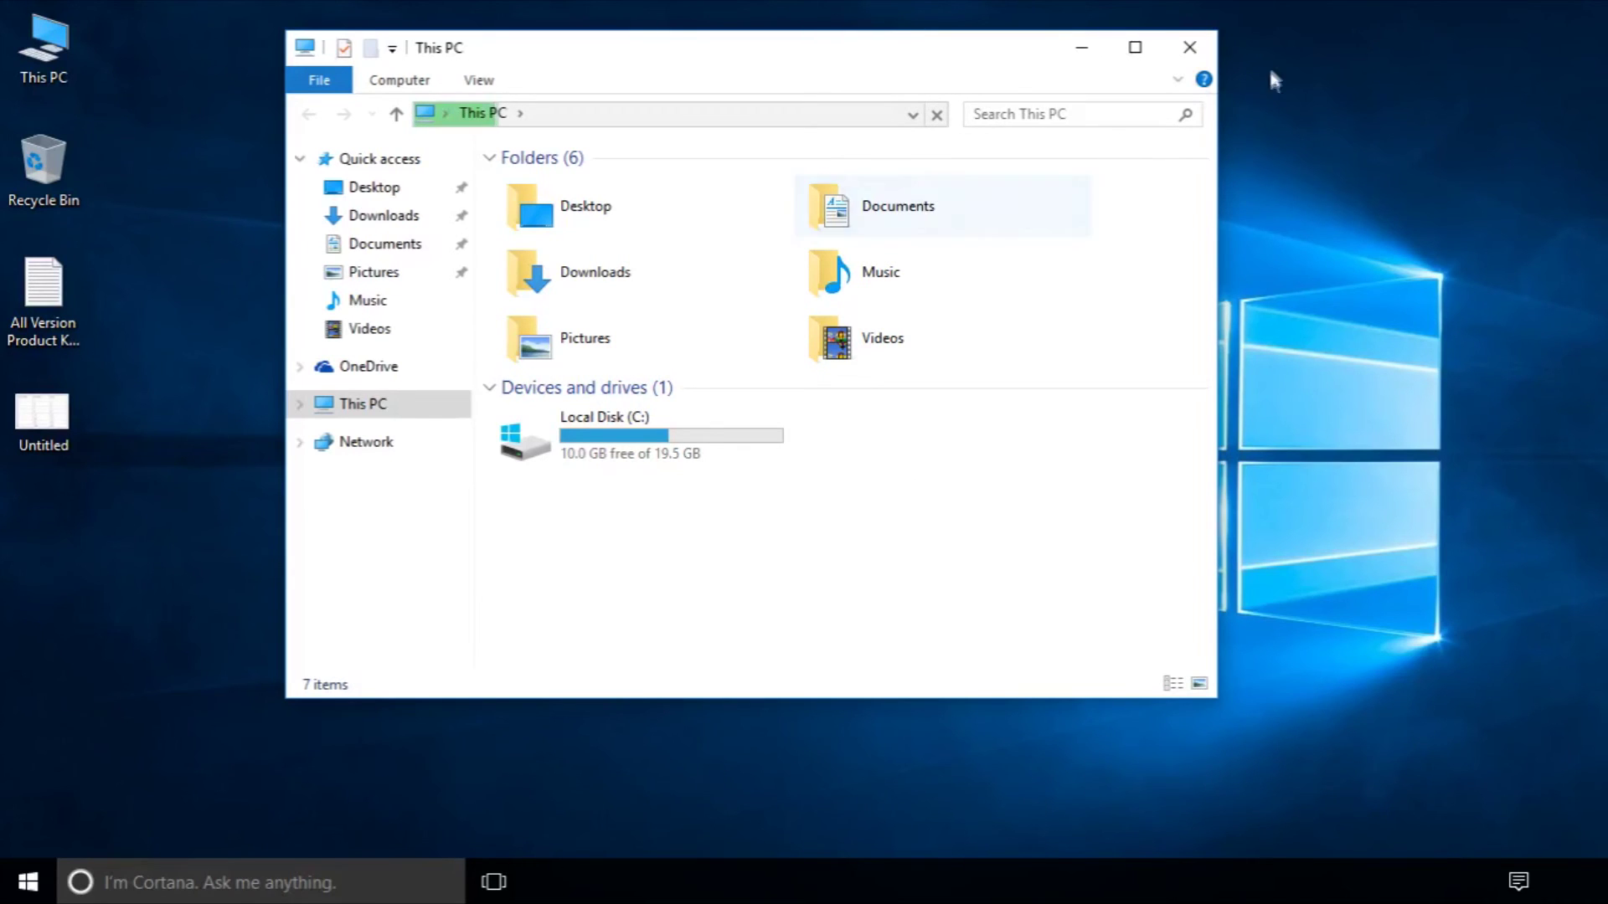
{"action": "left_click", "coordinate": [1194, 48]}
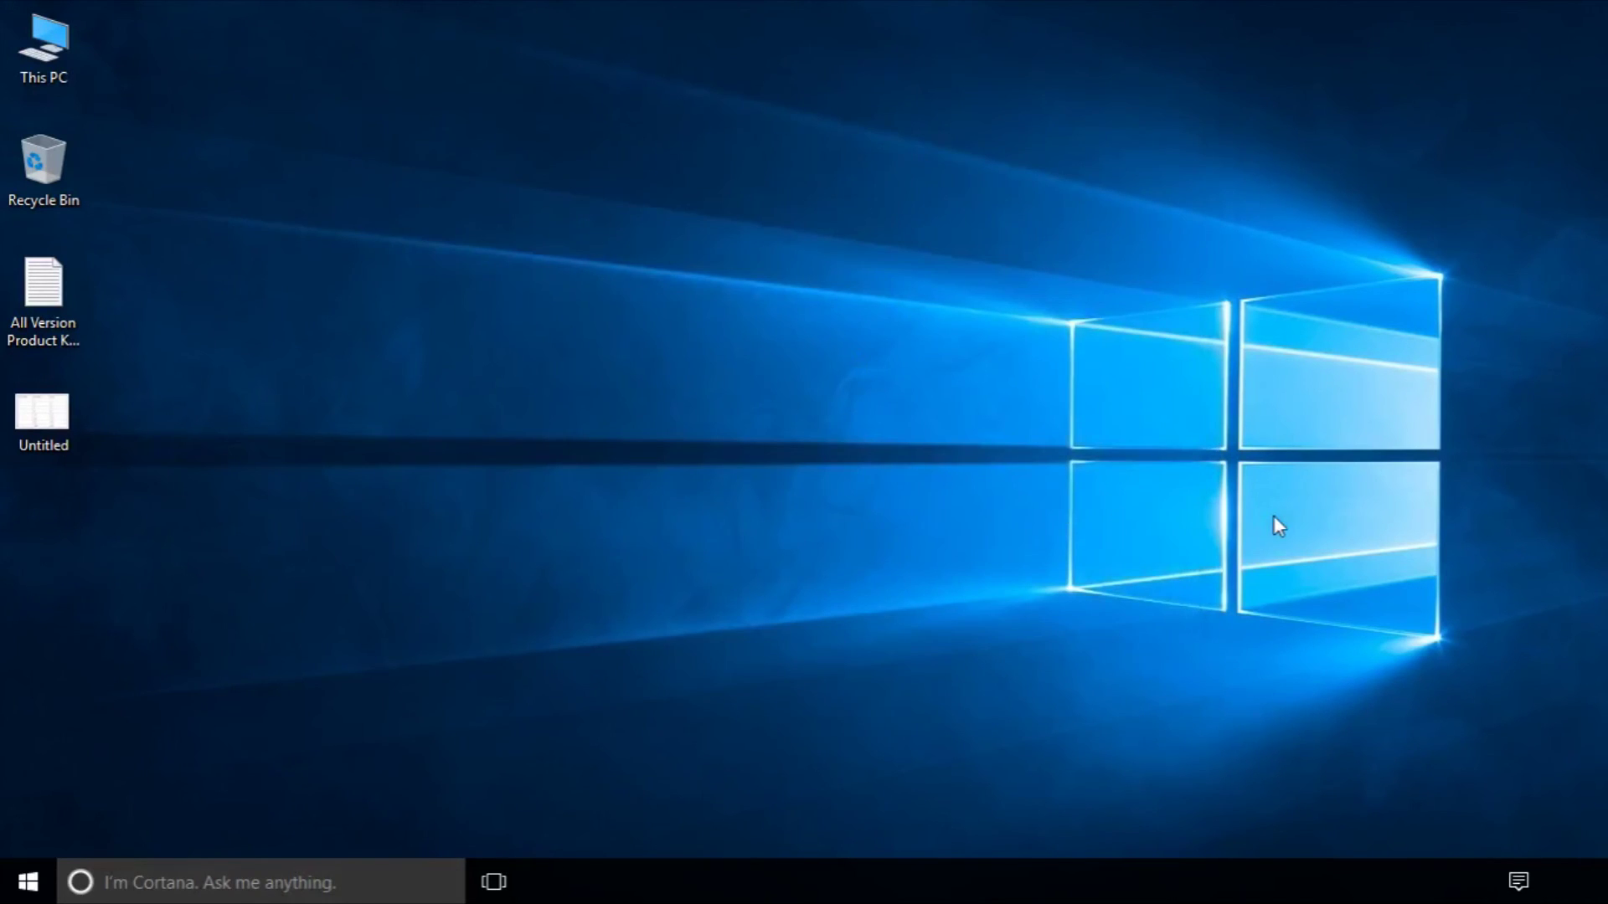